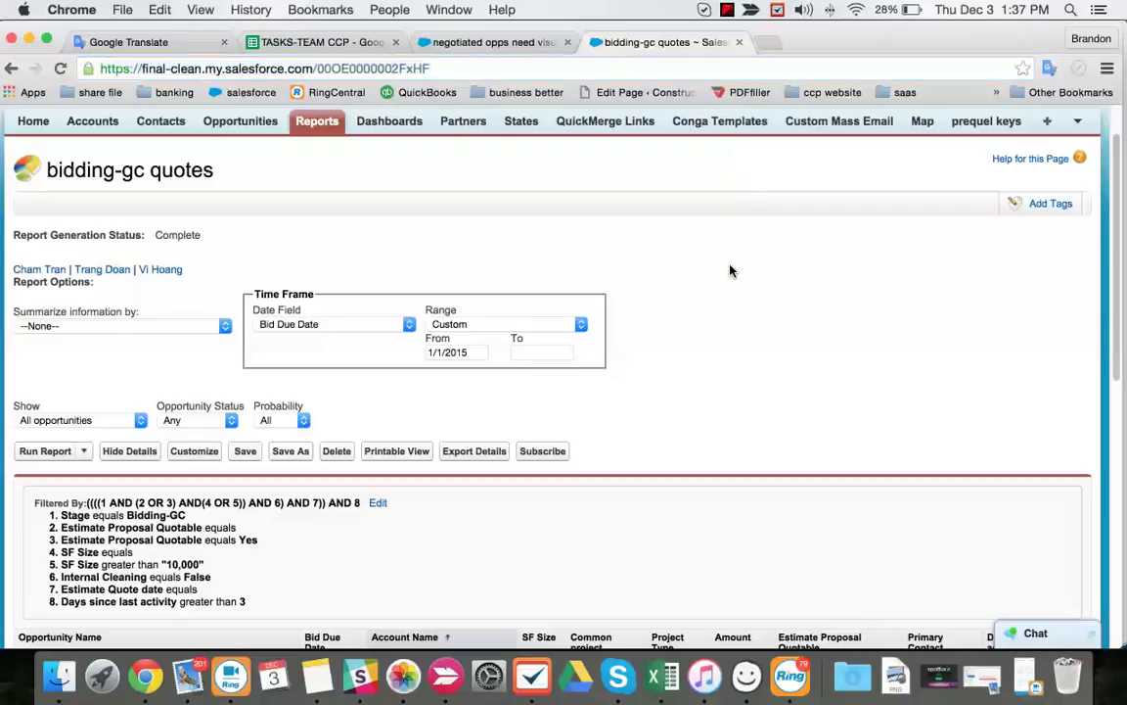
Step: Open Google Drive in a new browser tab beside the bidding-gc quotes report
scroll(703, 283, "down", 5)
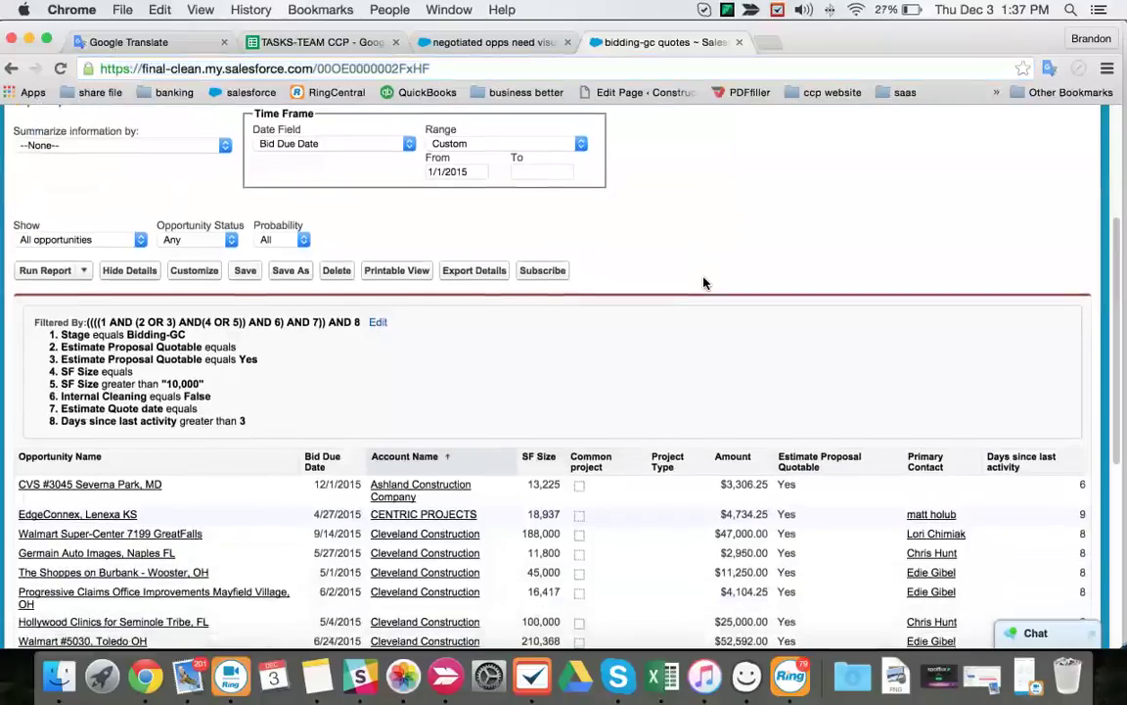
scroll(703, 282, "down", 1)
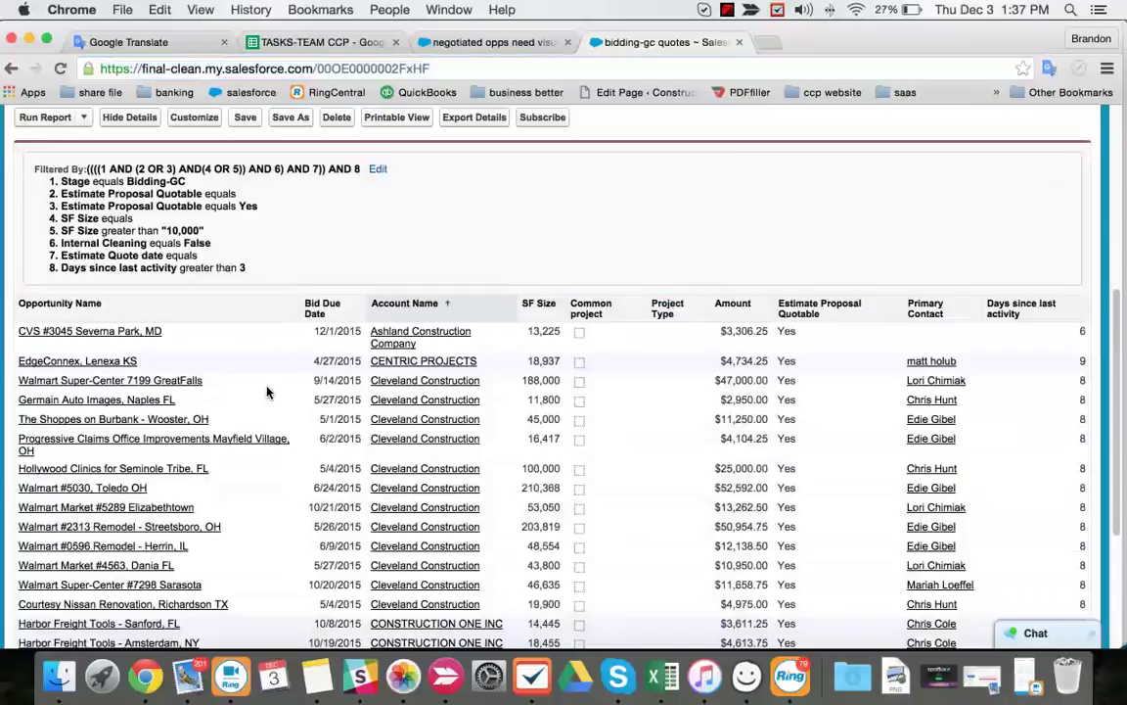
scroll(352, 395, "up", 8)
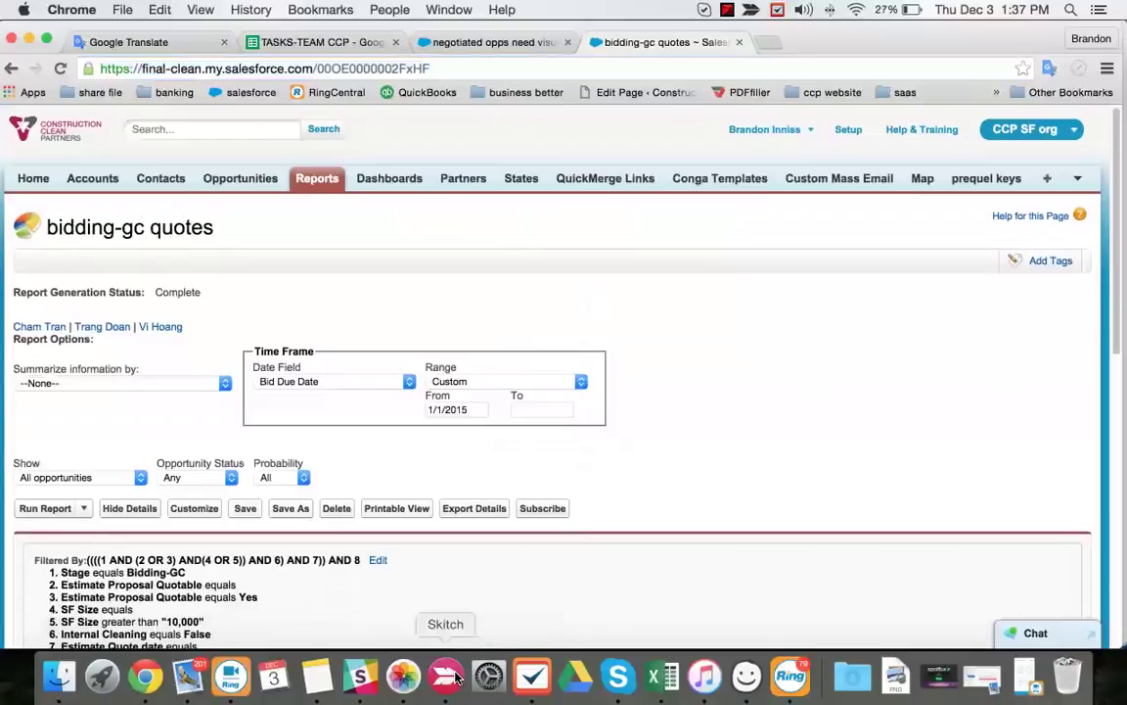
left_click(576, 677)
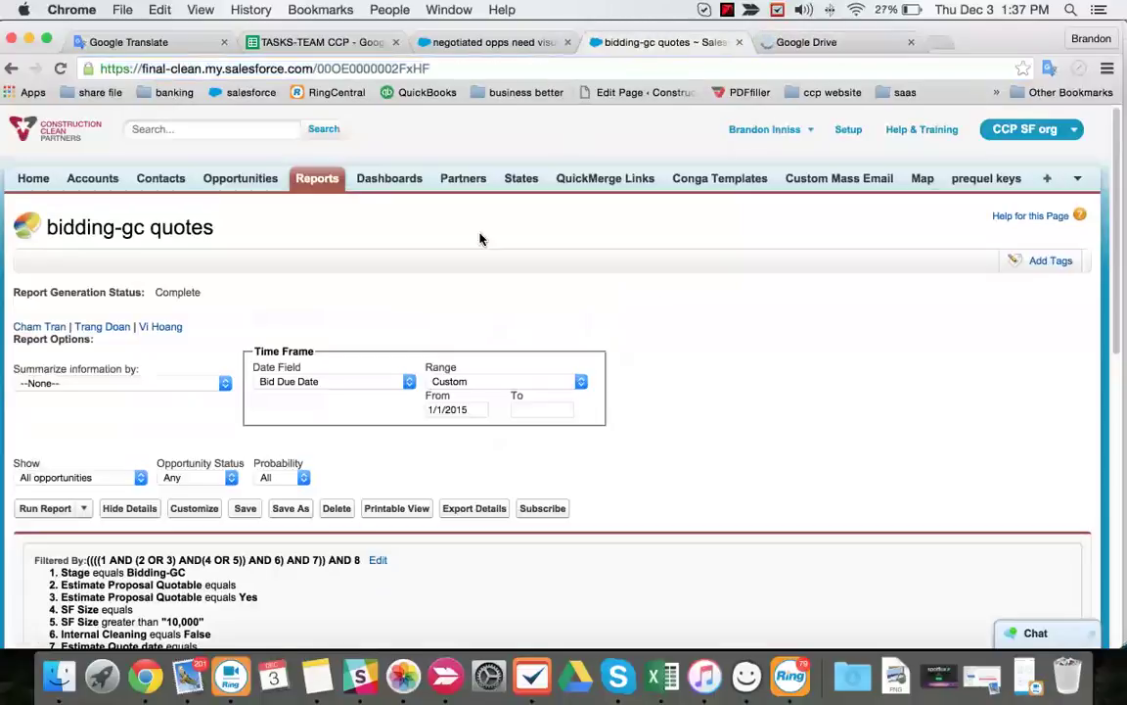
scroll(406, 371, "down", 5)
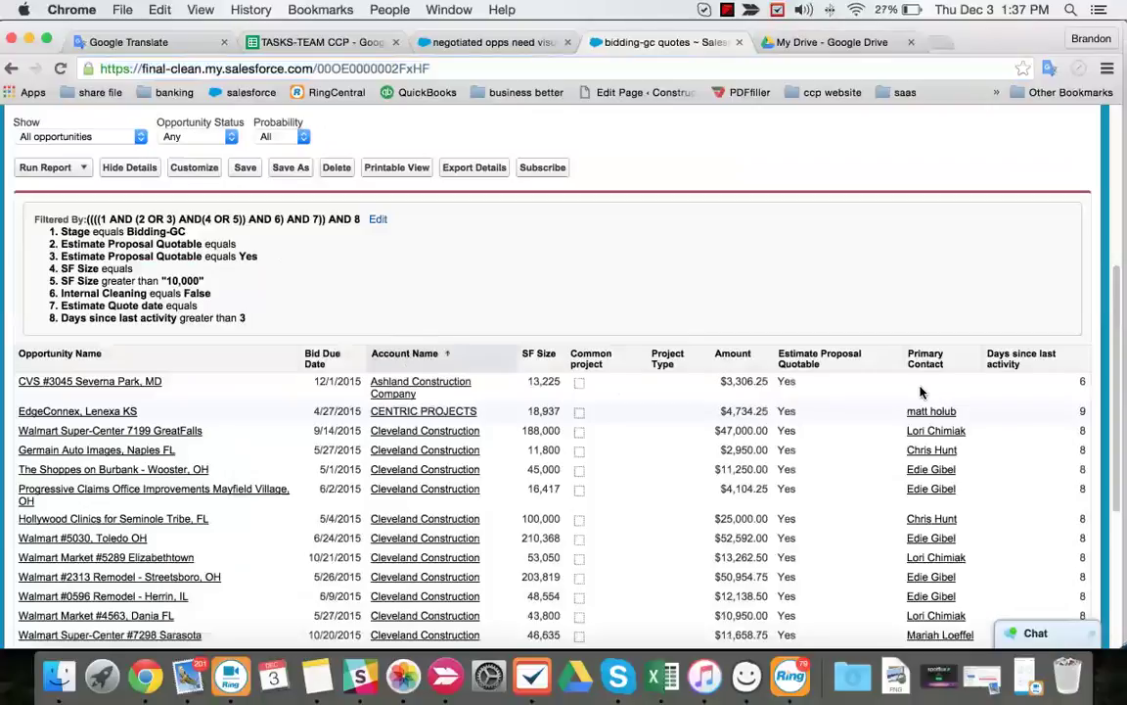
Step: Open CVS #3045 Severna Park, MD in a new tab and review its contact roles and history
right_click(112, 391)
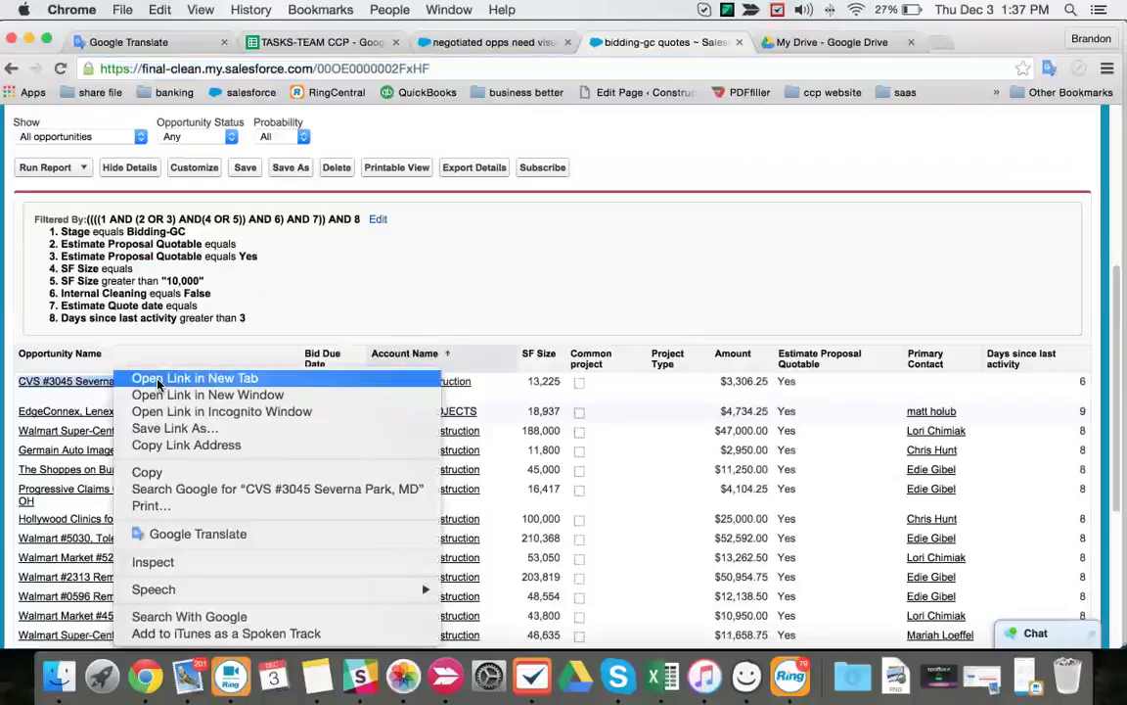
left_click(157, 375)
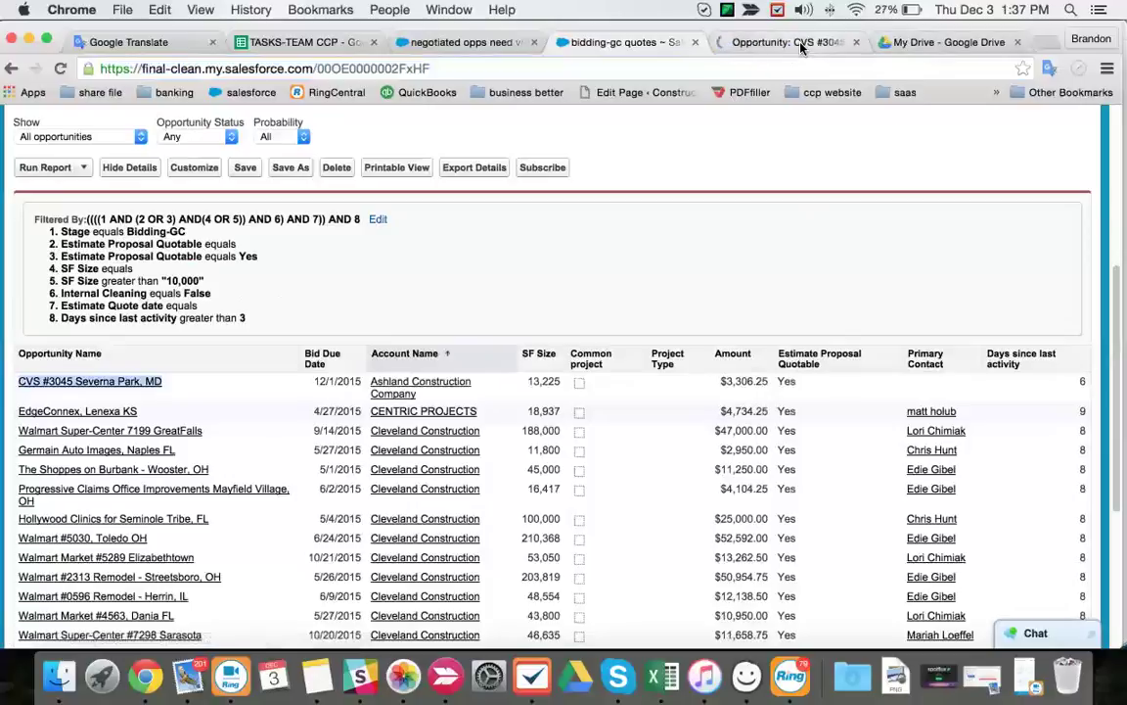
left_click(799, 45)
scroll(397, 365, "down", 5)
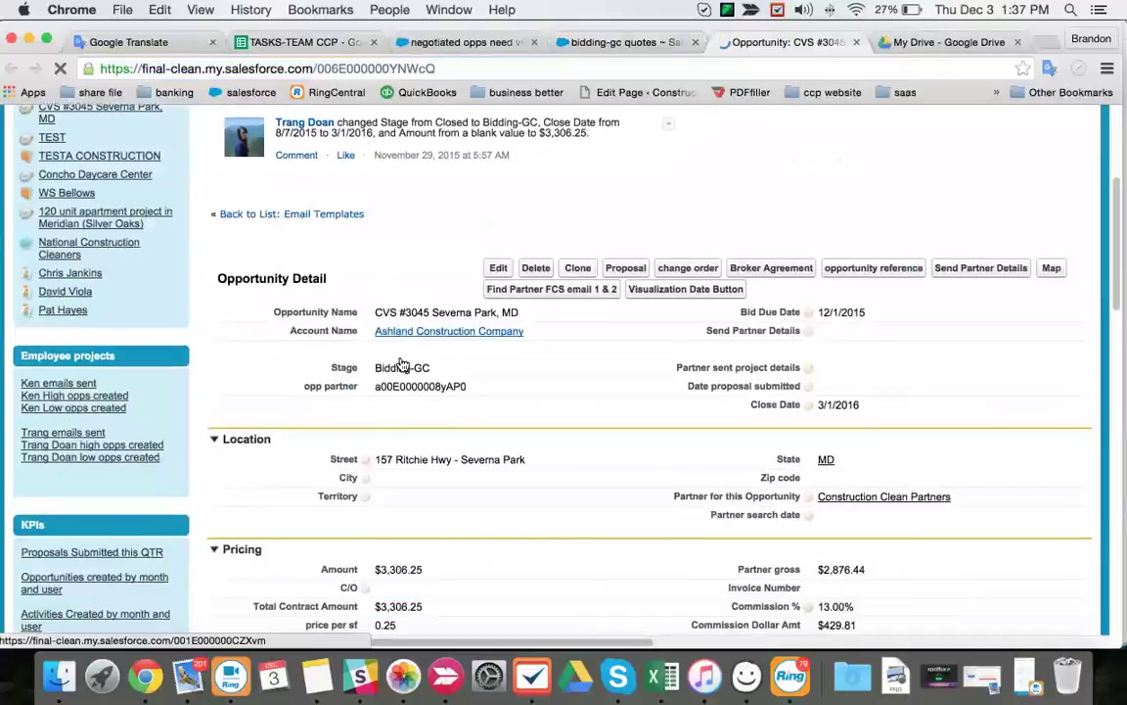
scroll(400, 364, "down", 10)
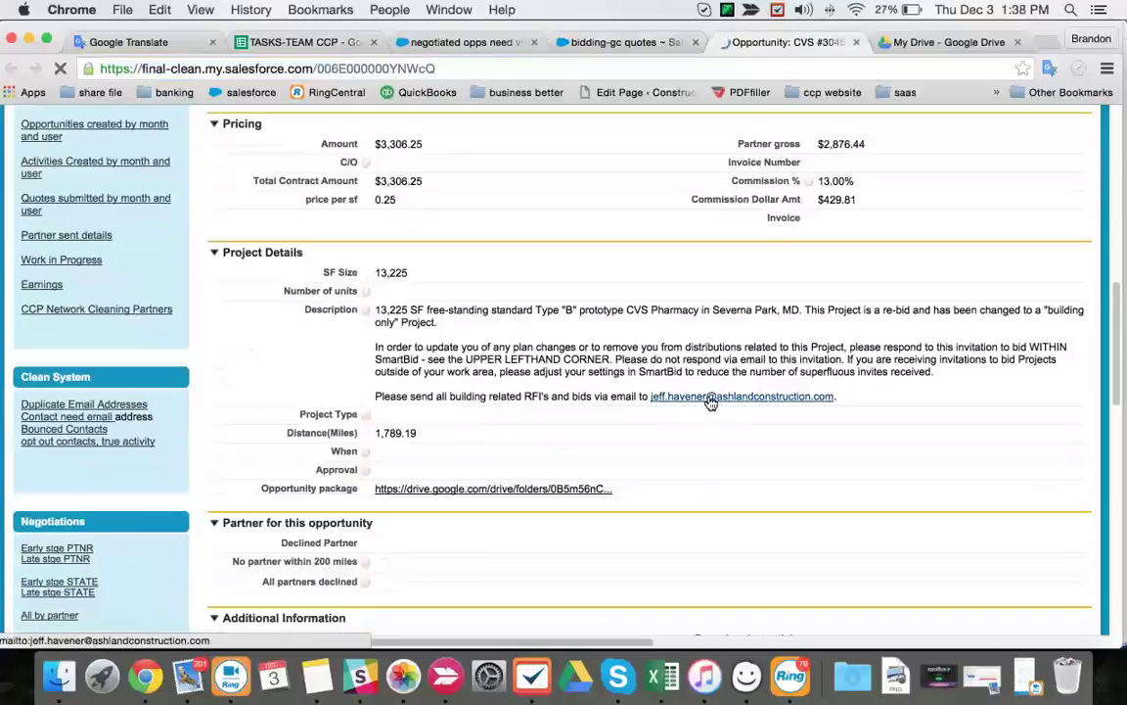
scroll(711, 399, "down", 15)
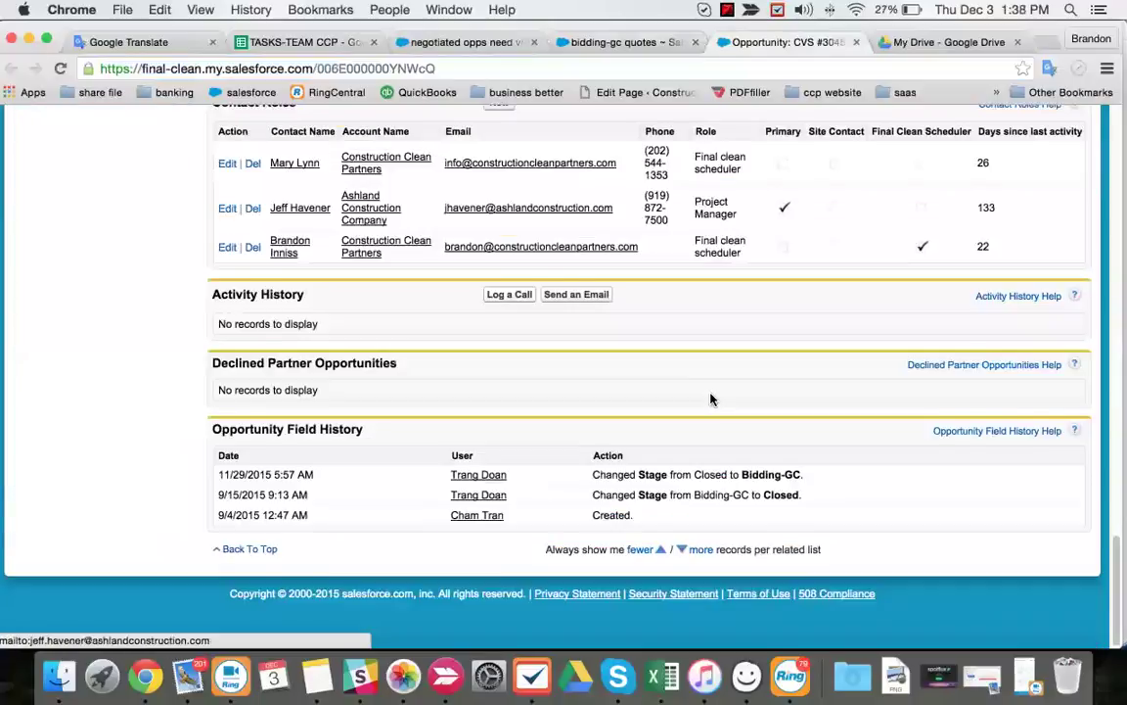
scroll(710, 398, "up", 2)
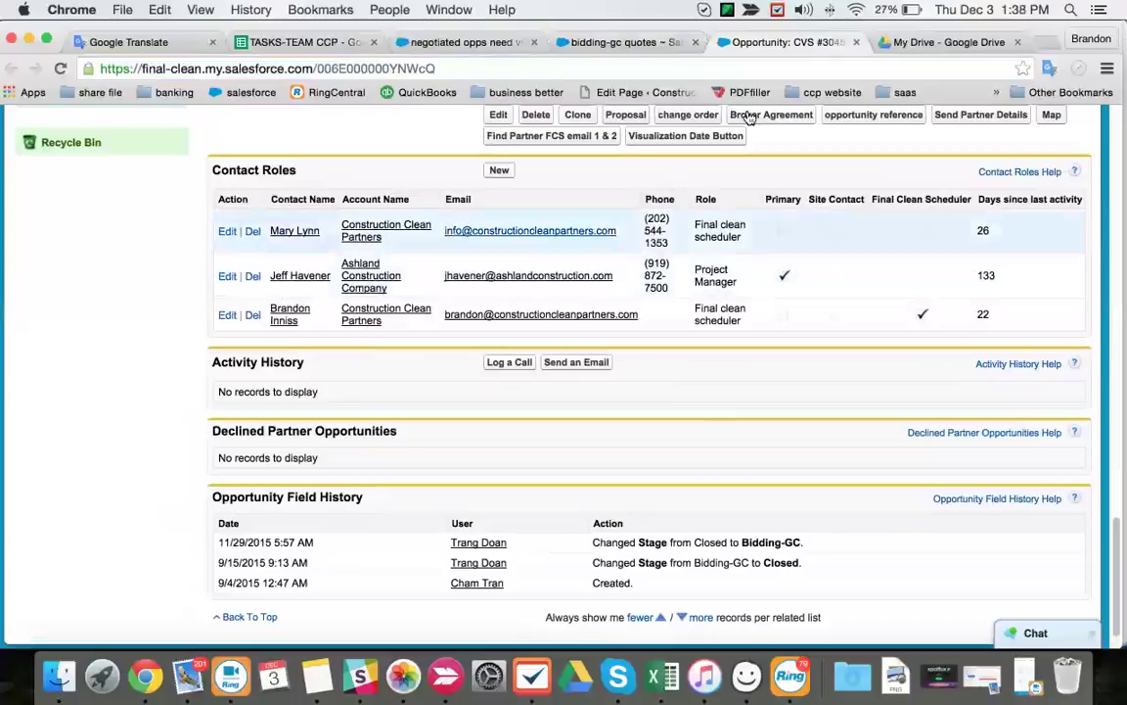
left_click(567, 43)
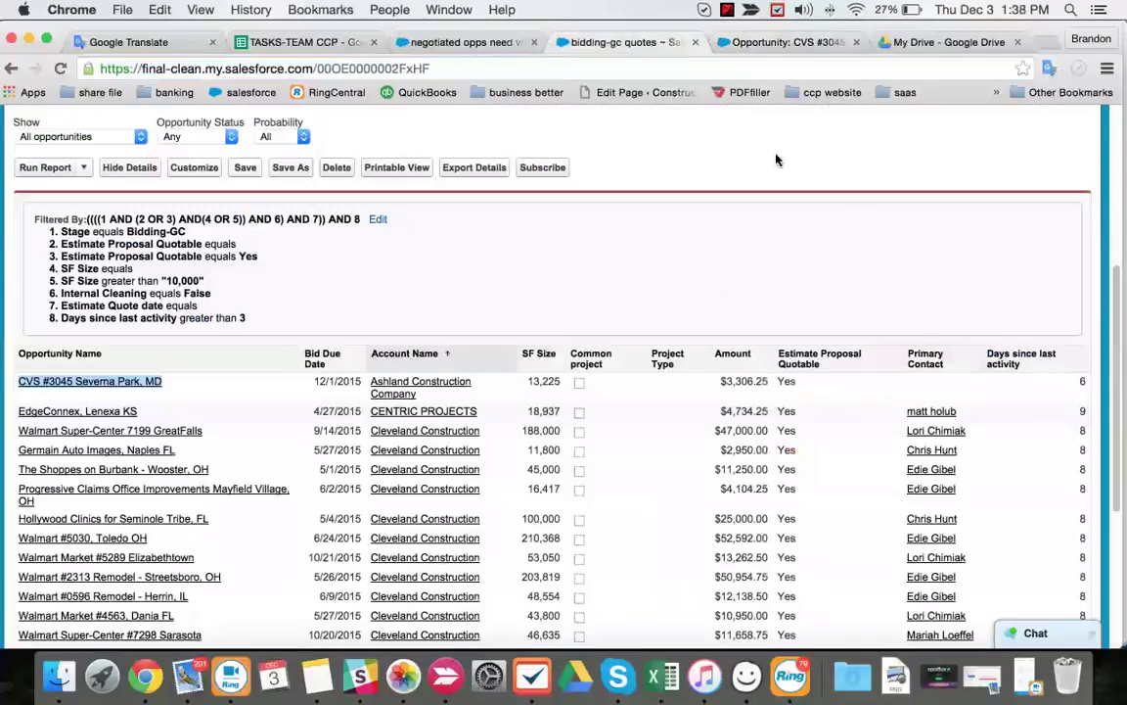
left_click(758, 43)
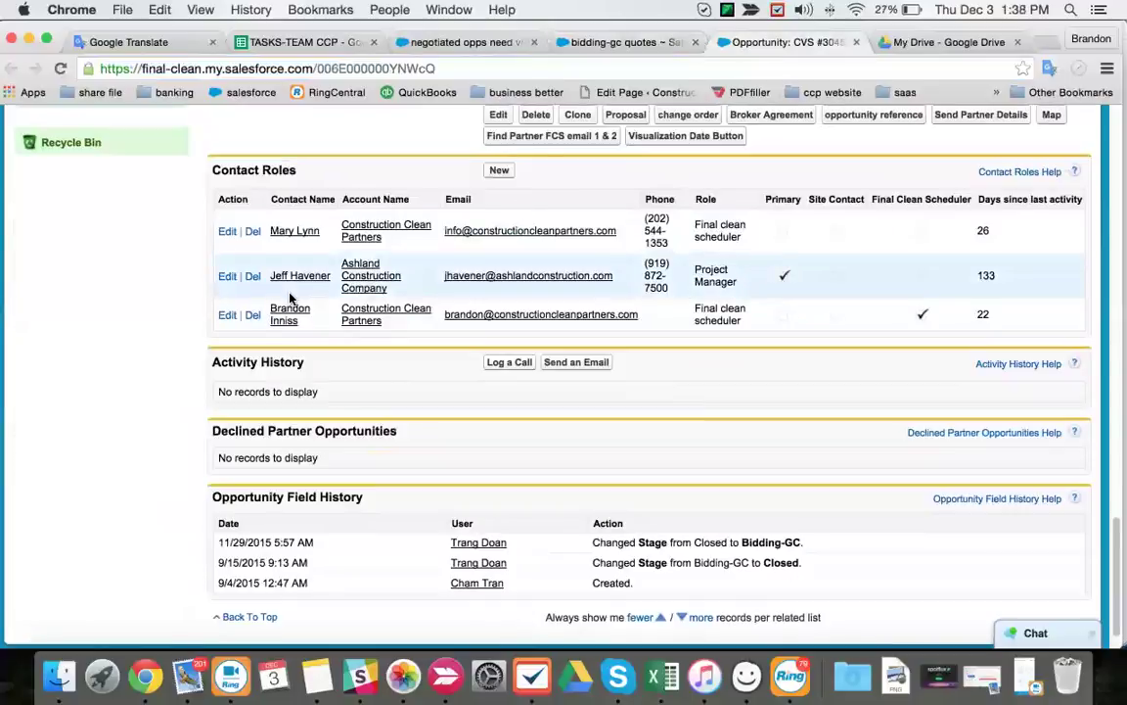
Step: Tick the Common project checkbox in the opportunity's Additional Information fields
scroll(505, 313, "up", 5)
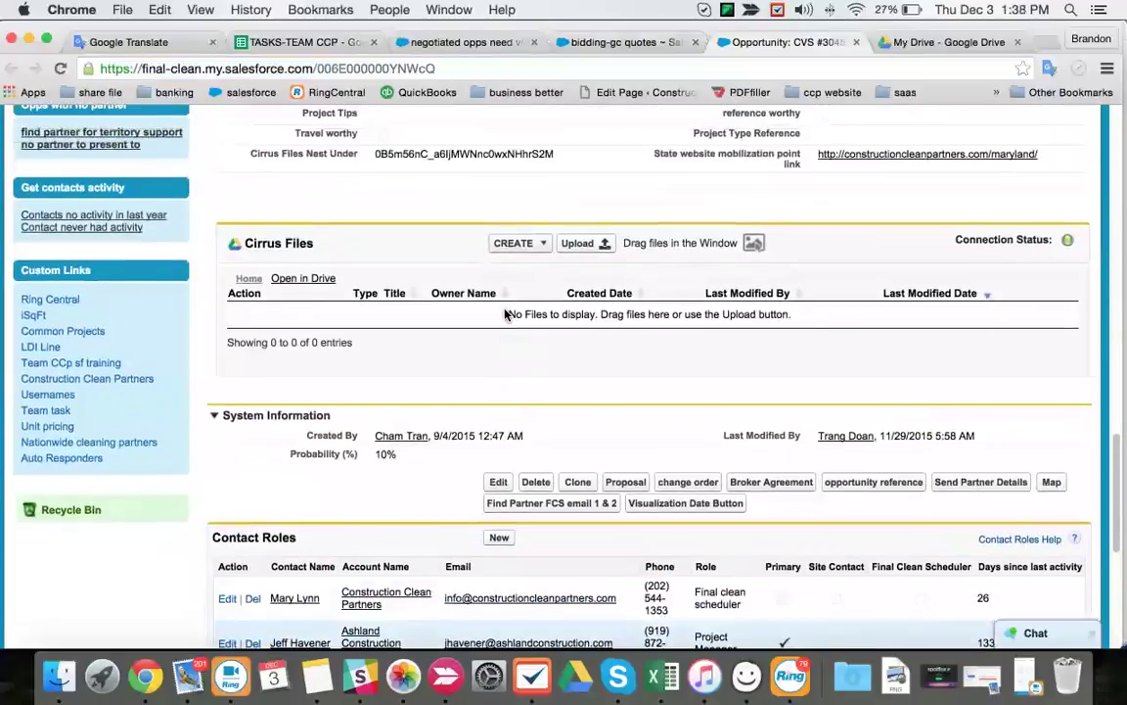
scroll(505, 313, "up", 10)
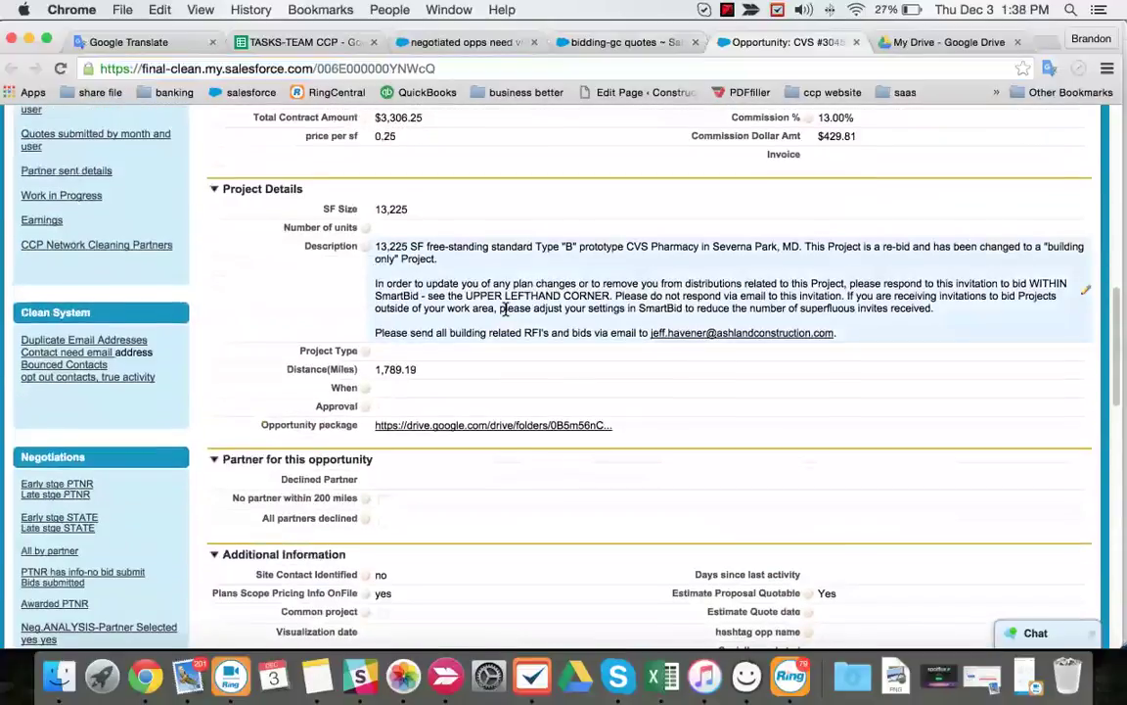
scroll(505, 309, "up", 3)
scroll(505, 314, "up", 3)
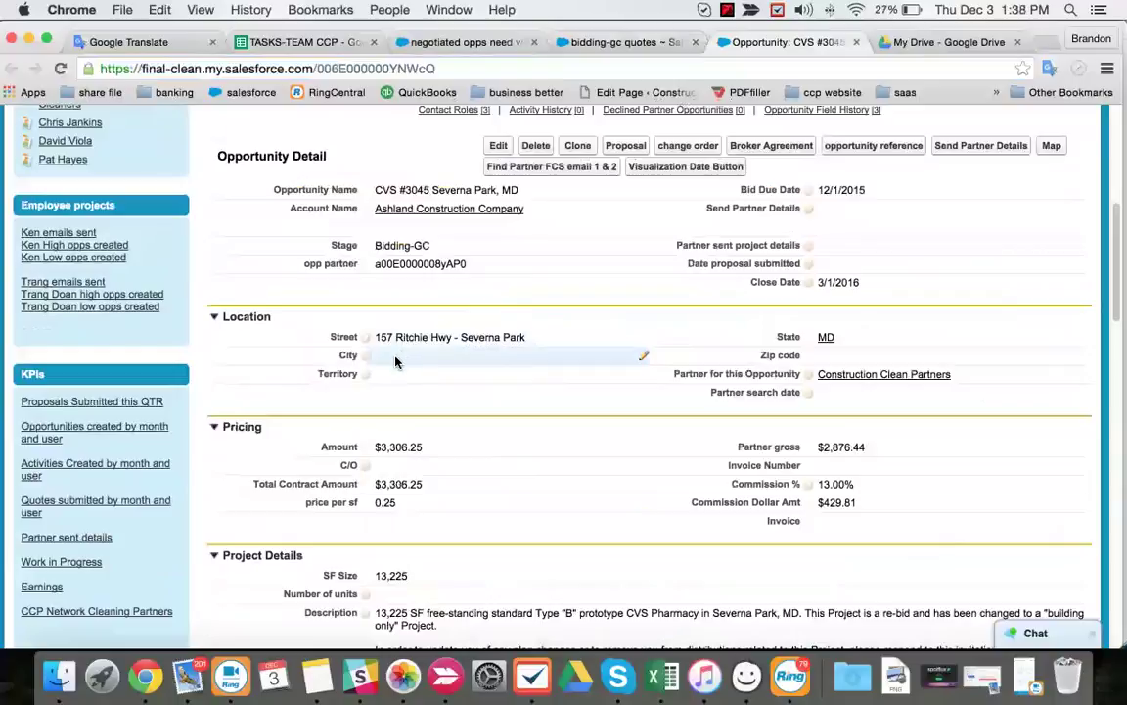
scroll(638, 372, "down", 5)
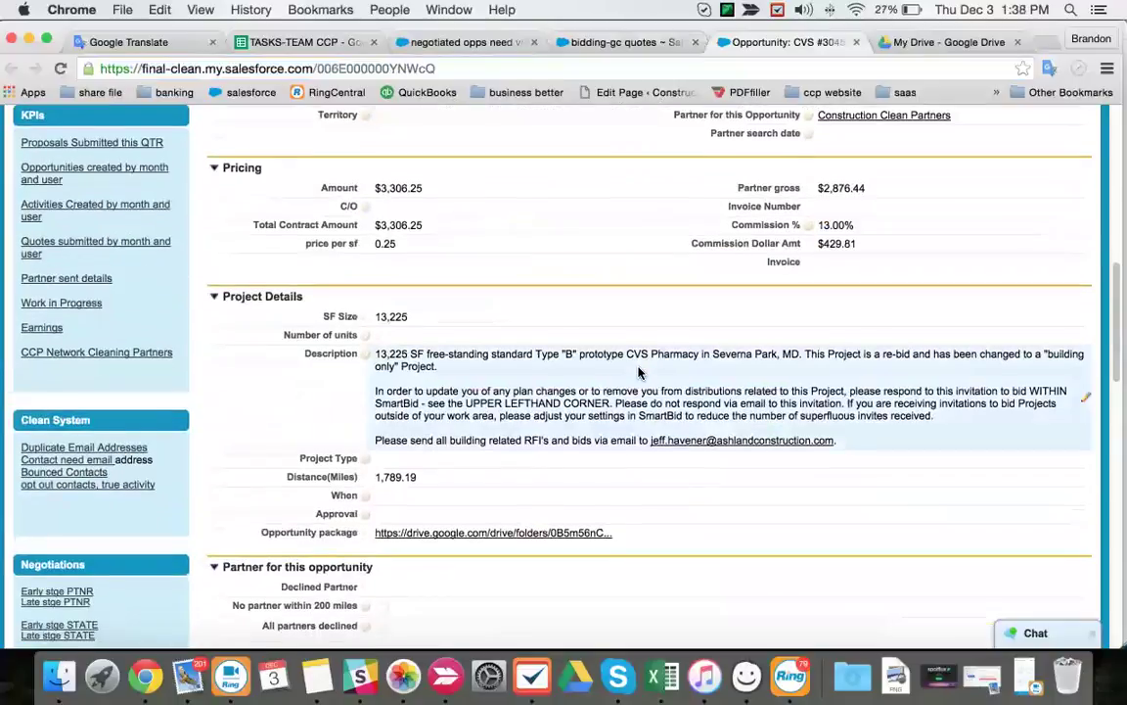
scroll(638, 372, "down", 7)
double_click(381, 373)
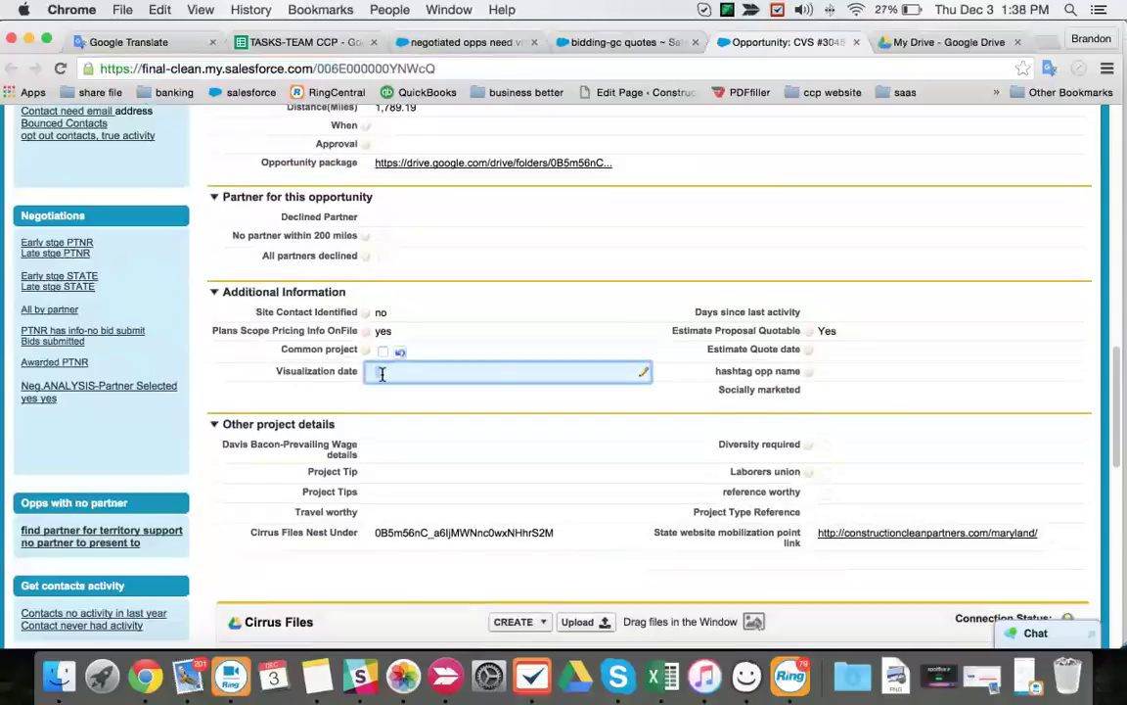
left_click(383, 352)
Step: Enter 'retail' as the Project Type and save the inline edits
scroll(408, 366, "up", 5)
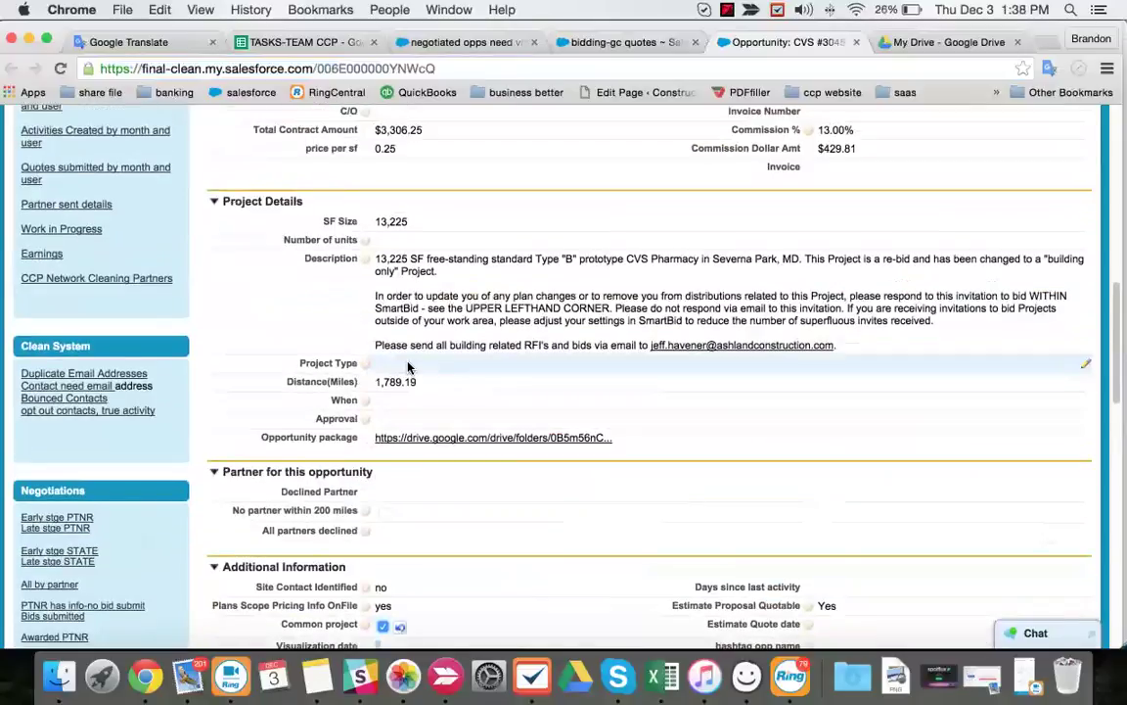
double_click(408, 364)
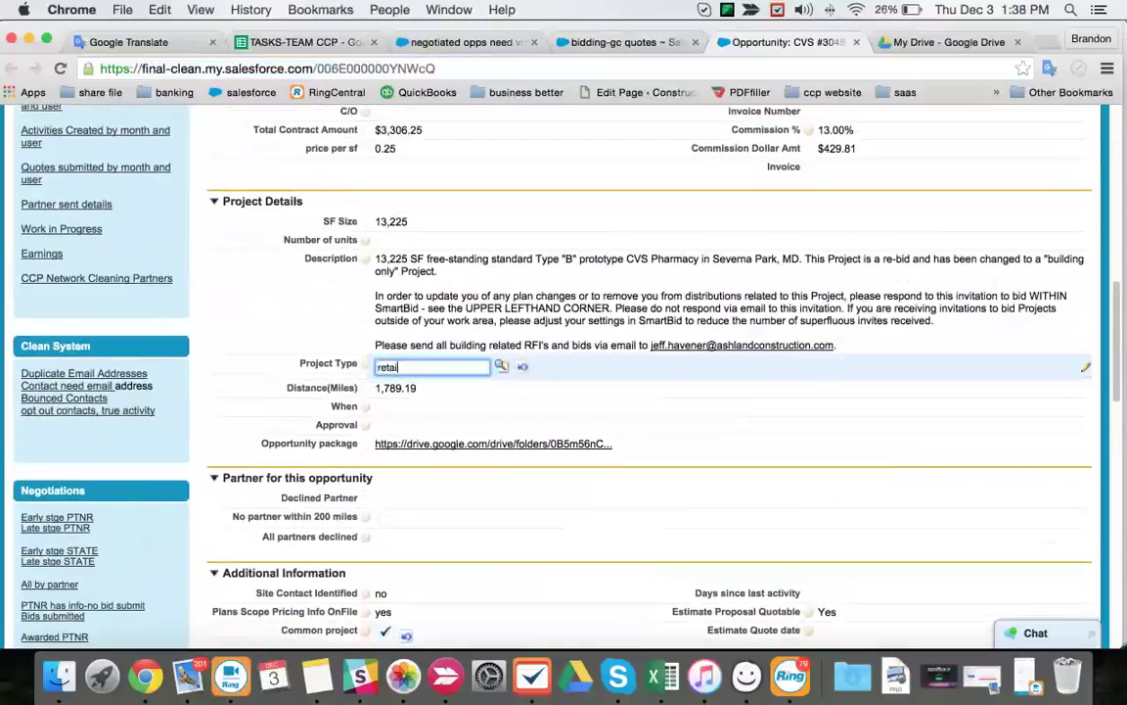
type("retai")
key("Return")
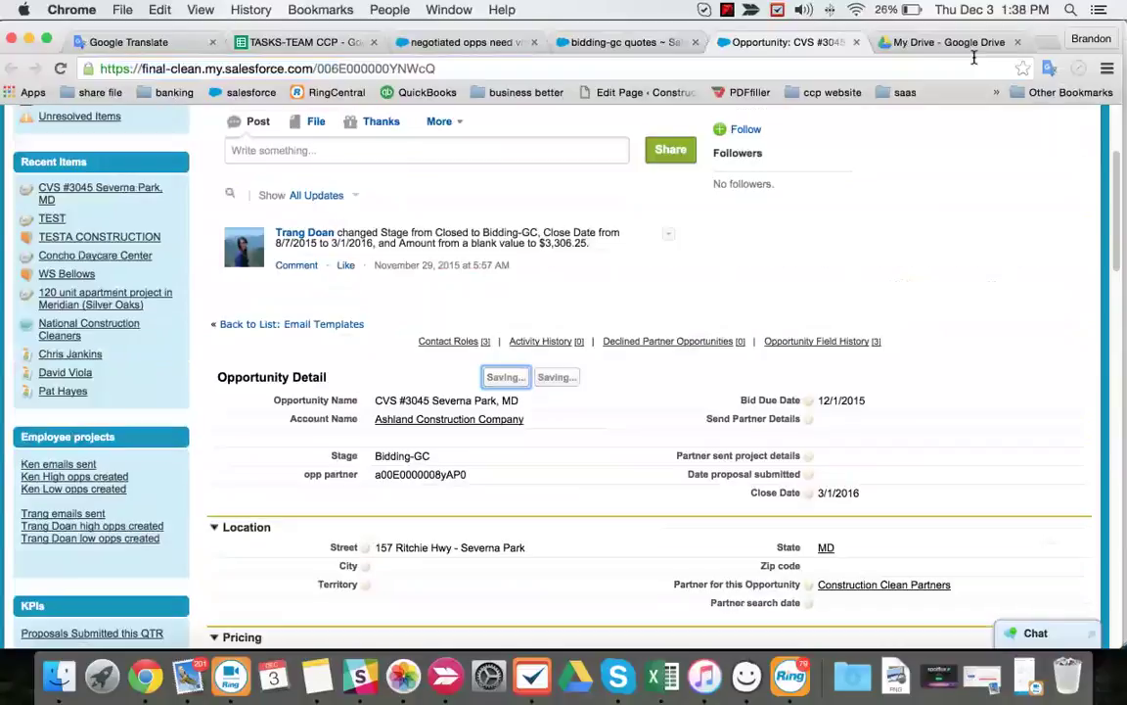
Step: Search My Drive for 'quotes' and open the 'quotes' and 'quotes and proposals' documents
left_click(940, 42)
left_click(262, 134)
type("q")
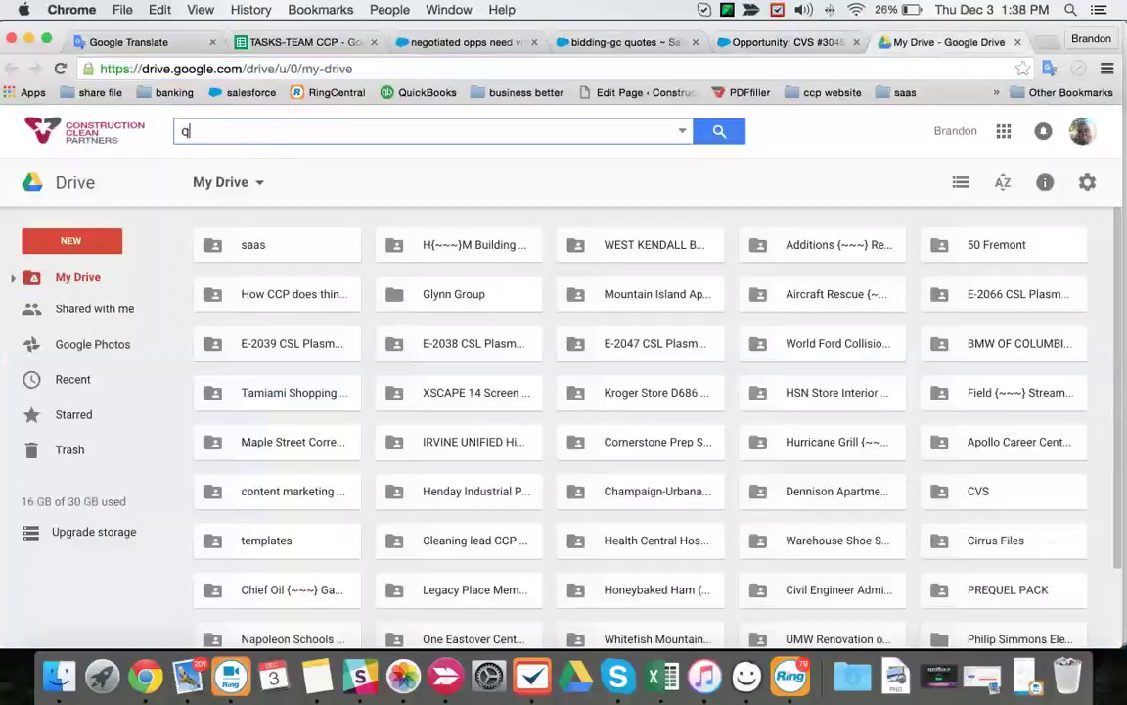
type("uotes")
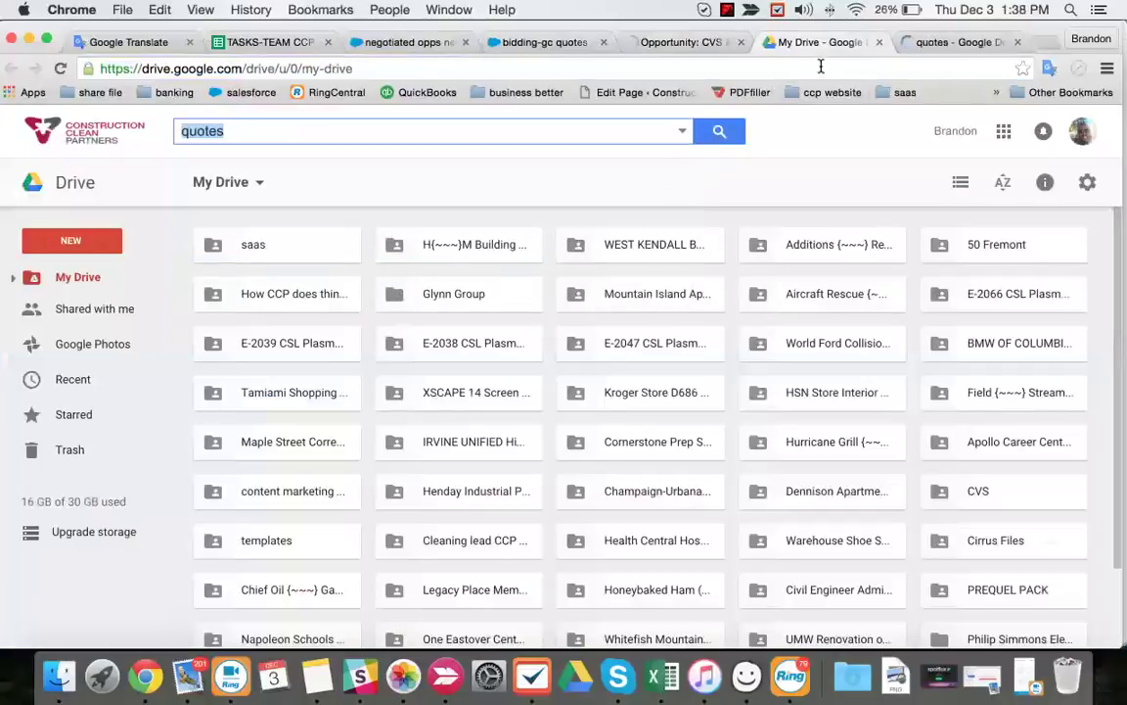
left_click(474, 130)
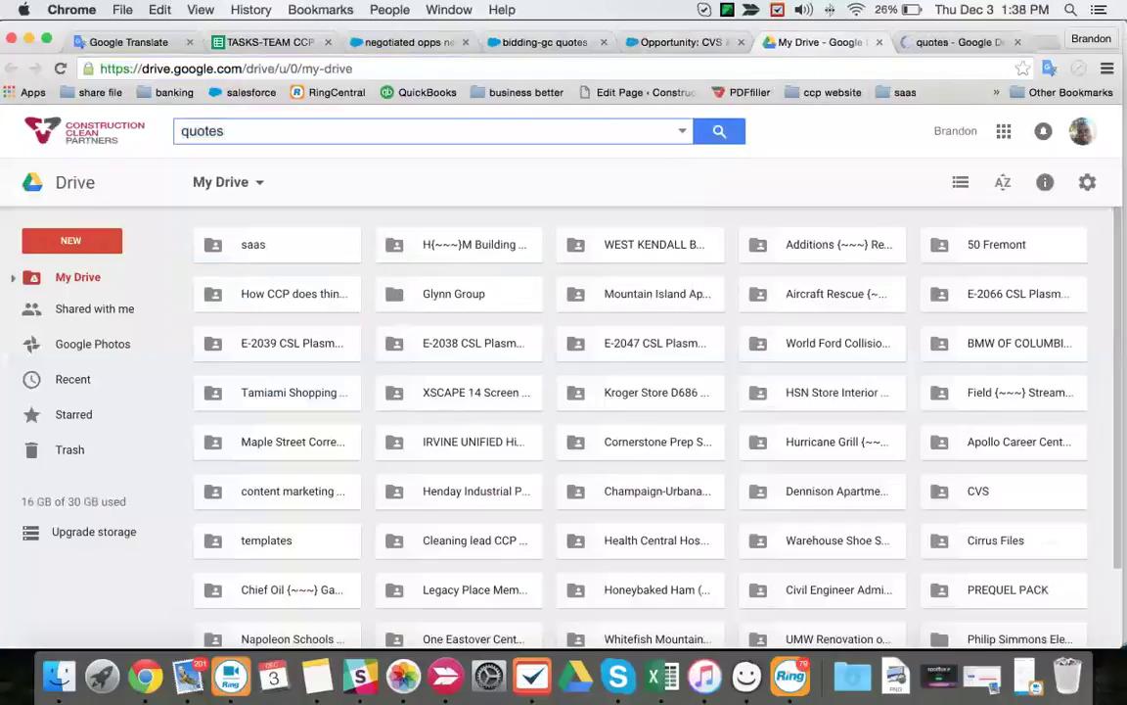
key("BackSpace")
type("s")
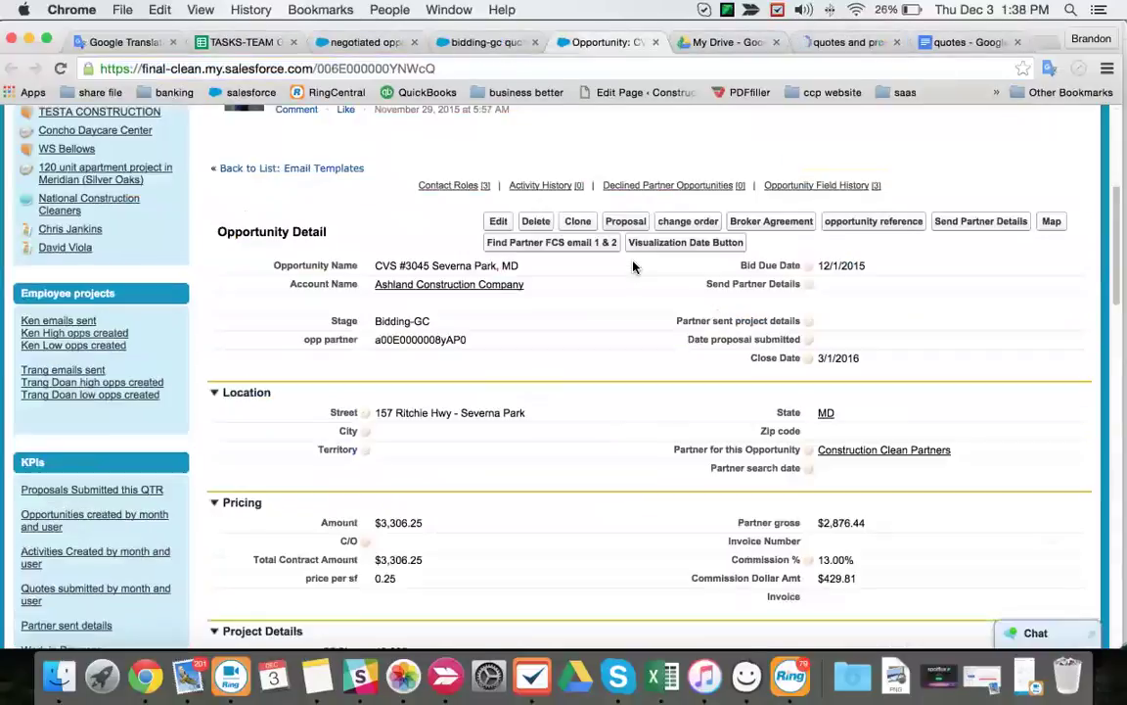
scroll(632, 266, "down", 4)
Step: Launch Conga Composer from the CVS #3045 opportunity's Proposal button
scroll(631, 264, "up", 5)
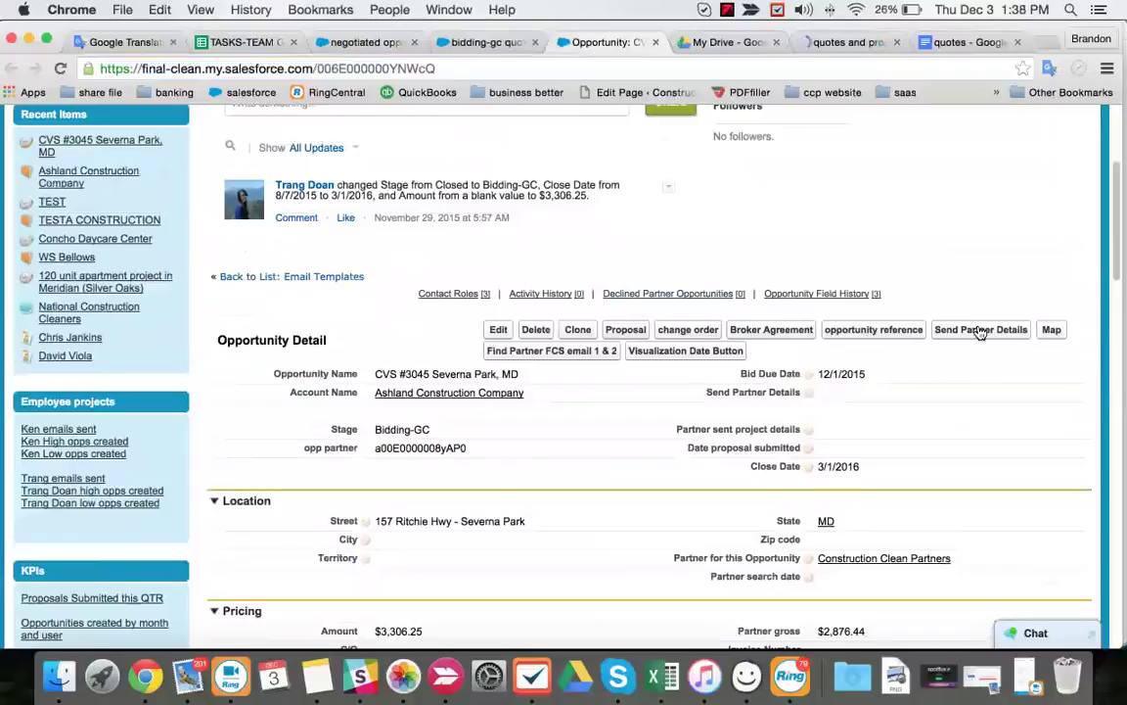
left_click(626, 329)
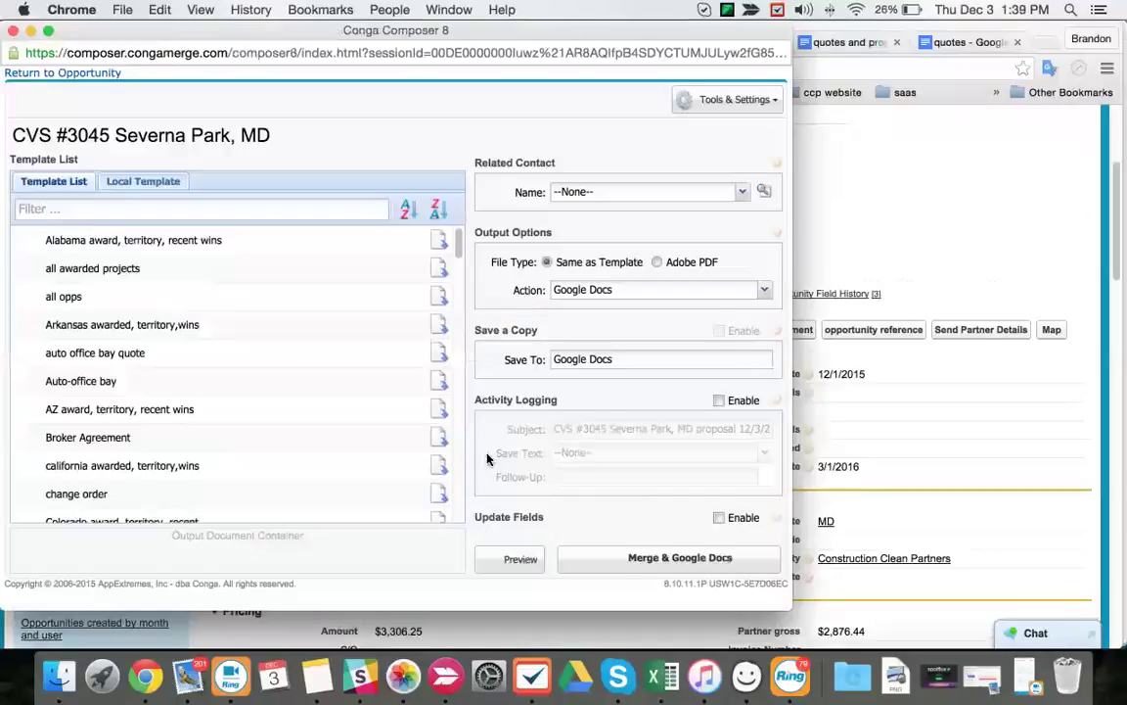
Step: Merge the CVS #3045 proposal to Google Docs with the company account; saving fails
left_click(622, 559)
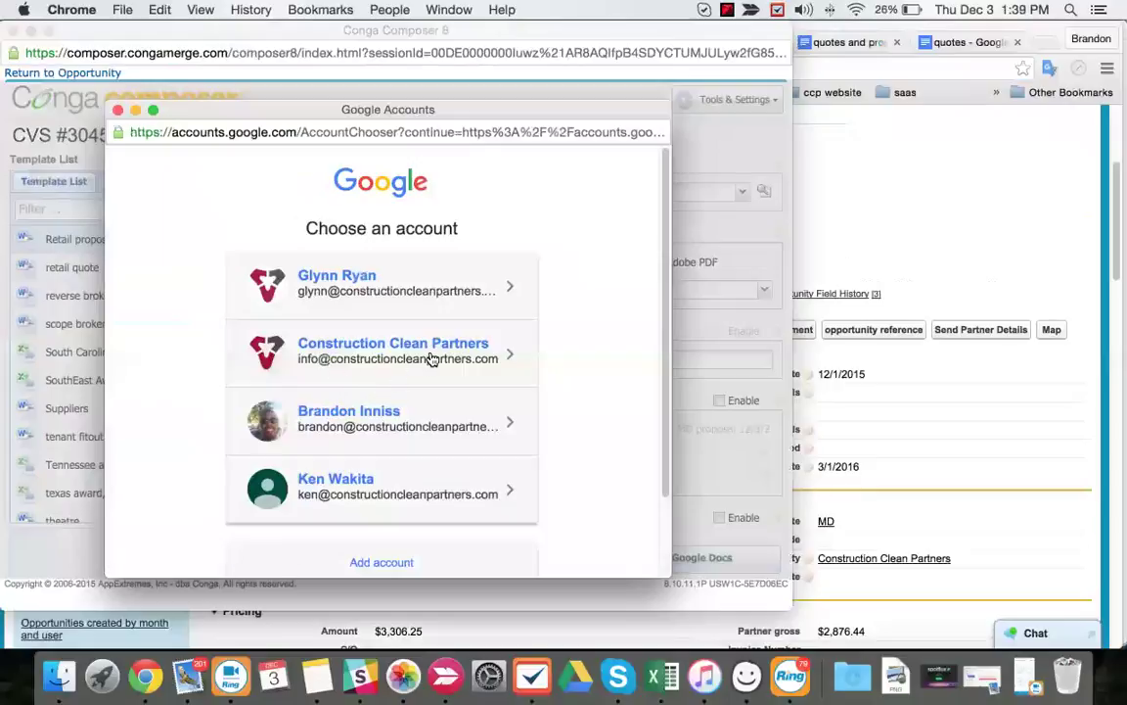
left_click(389, 362)
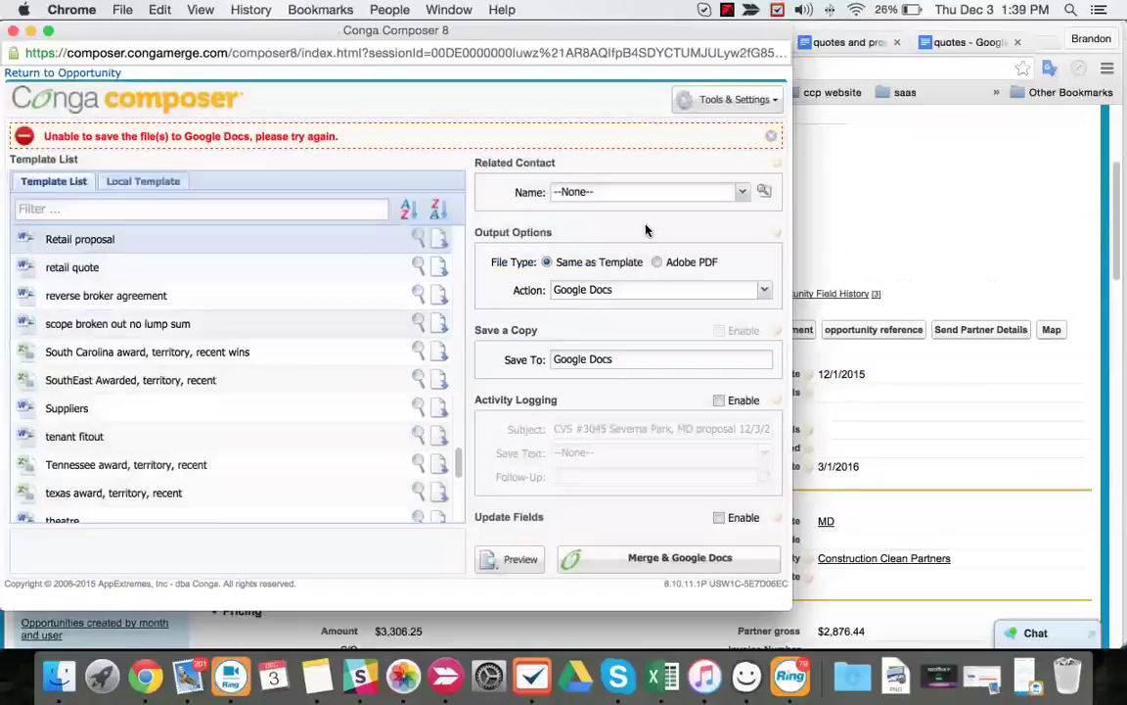
Step: Drop the '#' so the opportunity is named 'CVS 3045 Severna Park, MD', then view the quotes doc
left_click(844, 178)
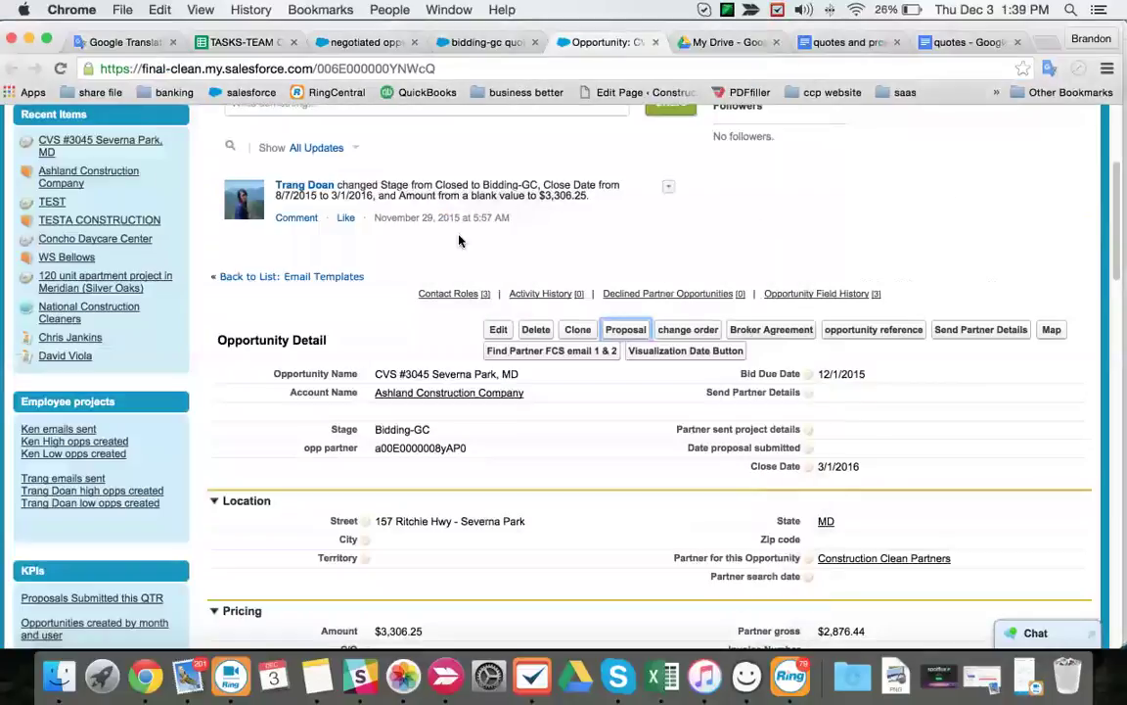
double_click(401, 373)
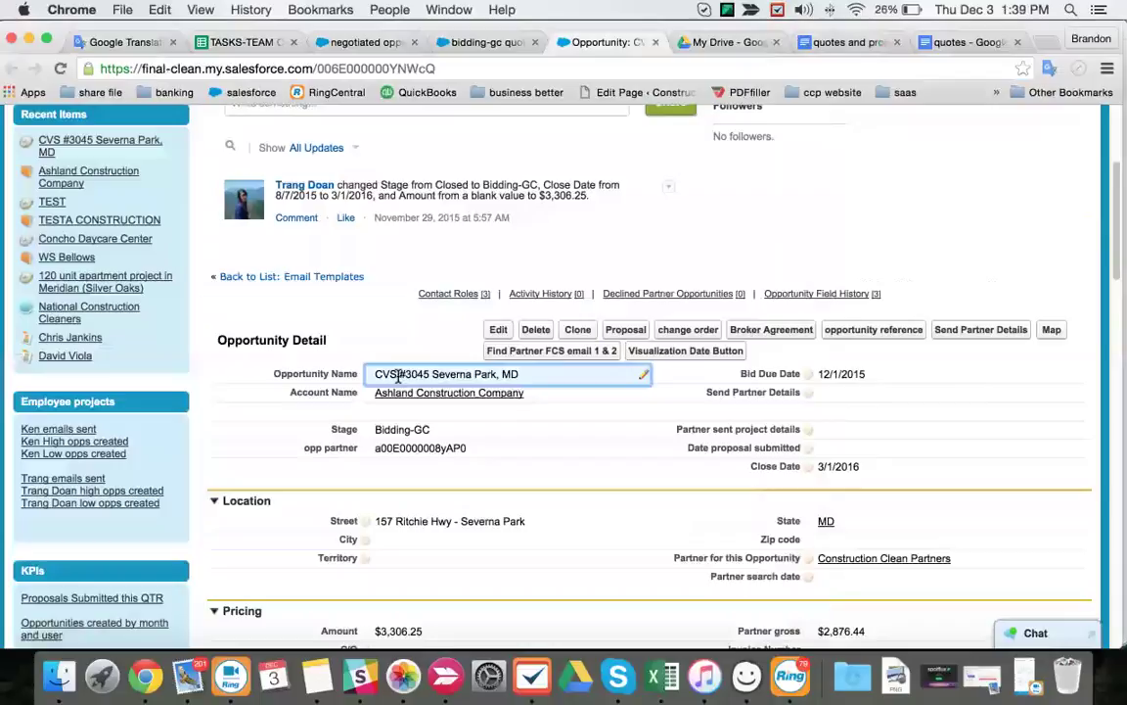
key("BackSpace")
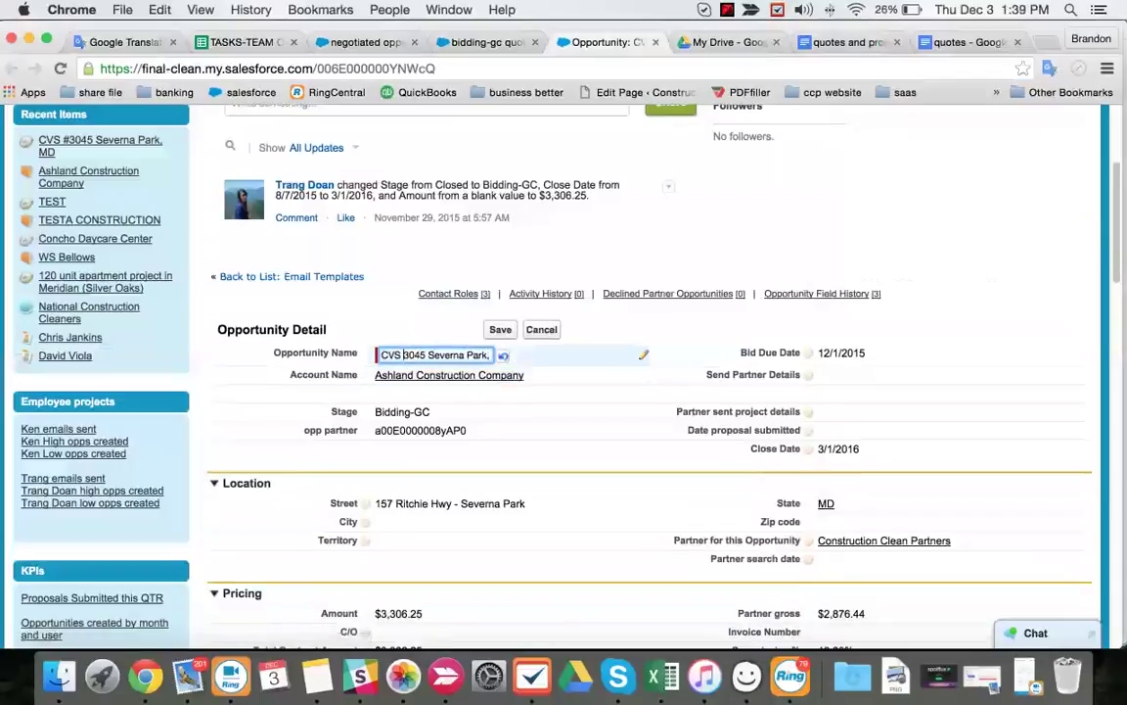
key("Return")
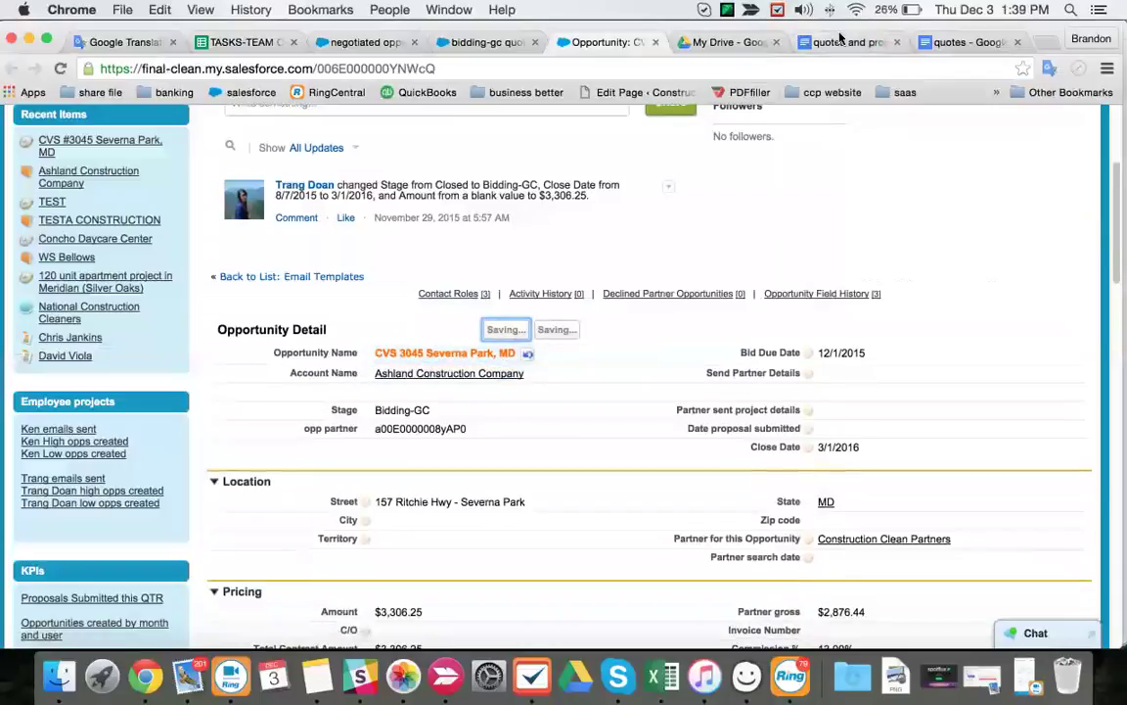
left_click(822, 44)
Step: Move the 'quotes' Google Doc to the trash and return to the CVS opportunity
left_click(959, 44)
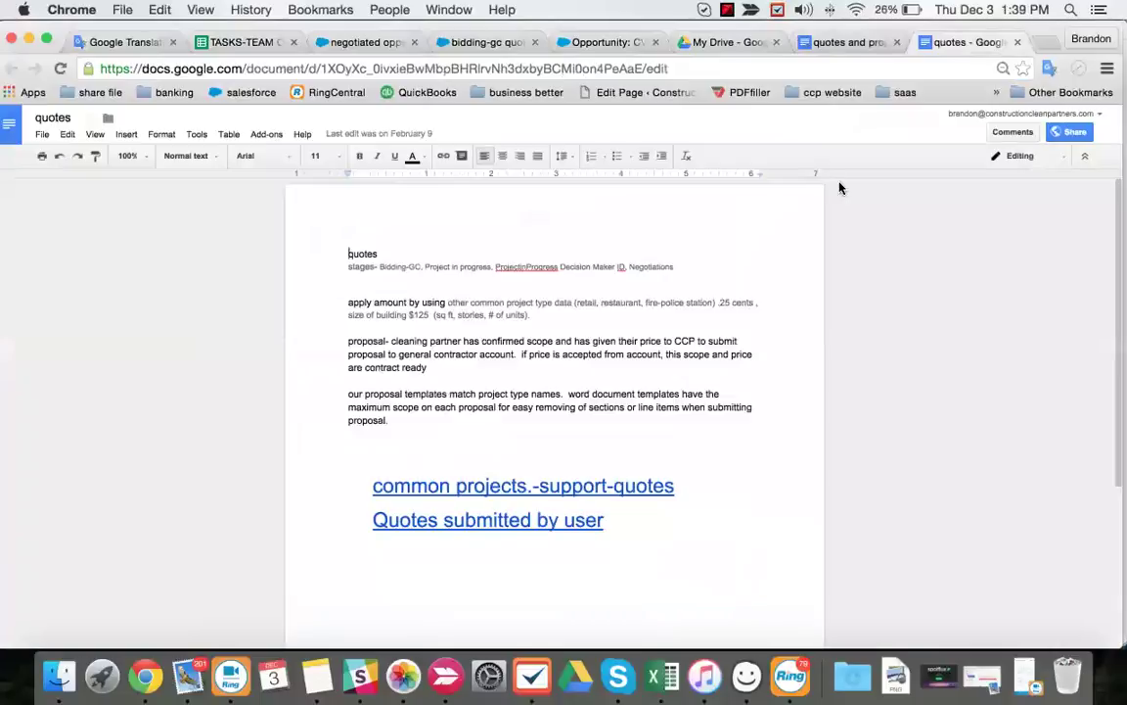
scroll(825, 206, "down", 3)
scroll(825, 206, "up", 3)
left_click(41, 135)
left_click(68, 270)
left_click(602, 42)
Step: Relaunch Conga Composer and merge the Retail proposal to Google Docs under the company account
scroll(601, 327, "down", 5)
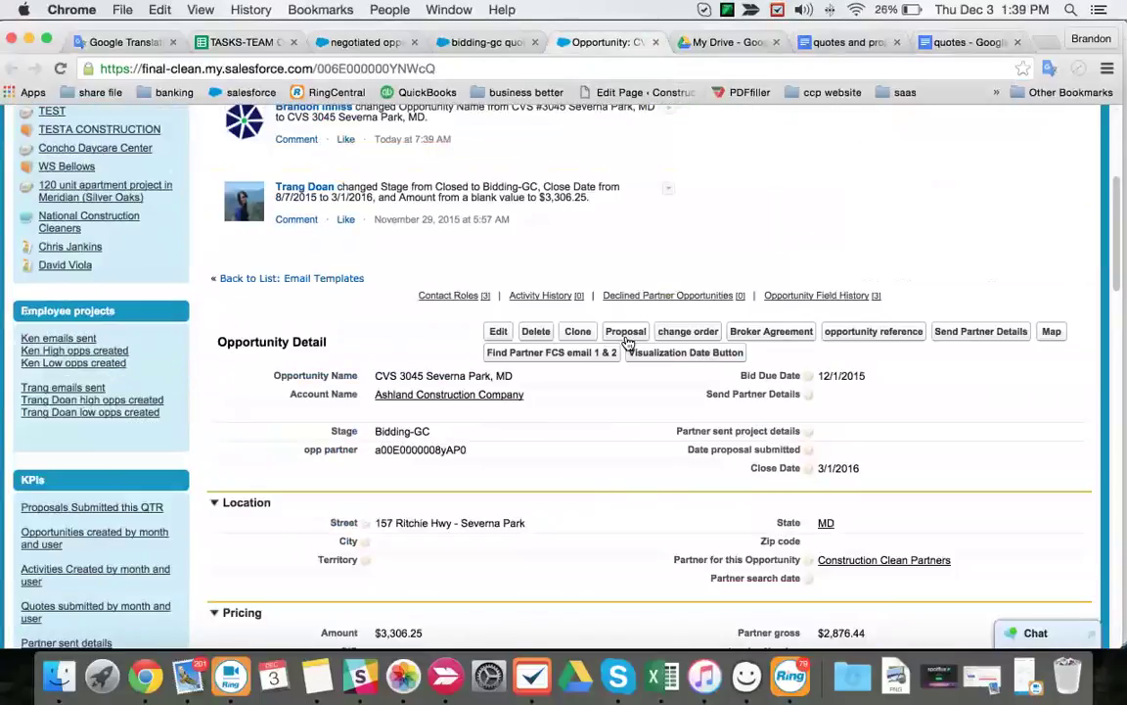
scroll(627, 331, "up", 1)
left_click(626, 330)
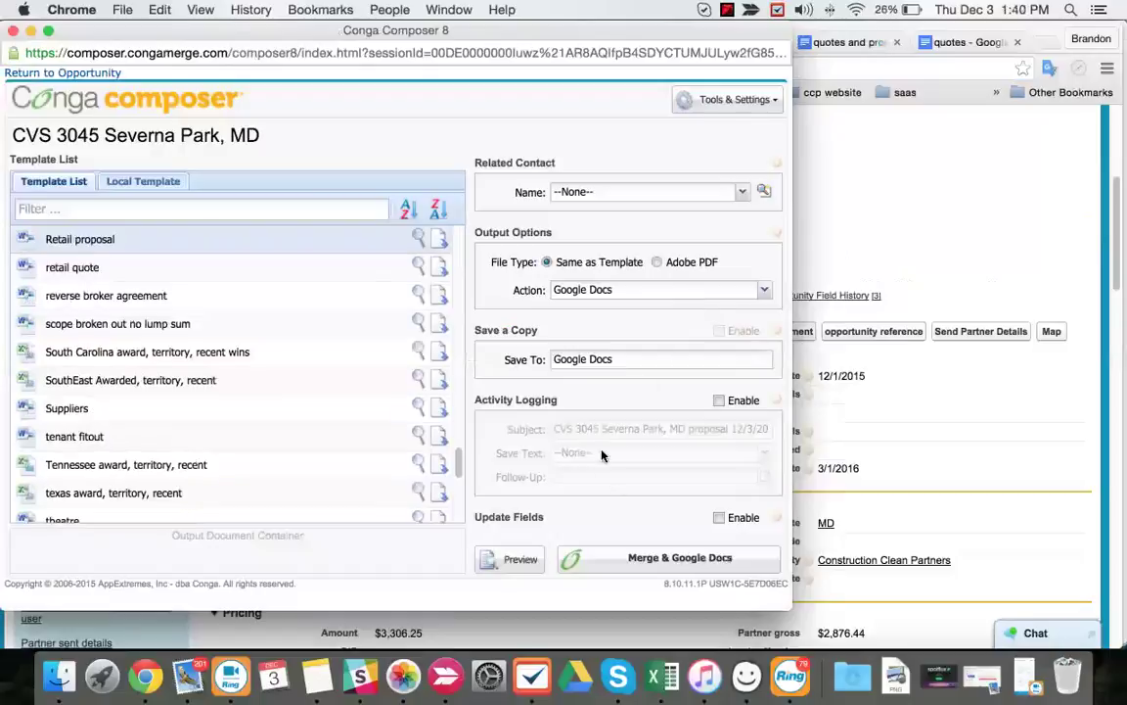
left_click(606, 562)
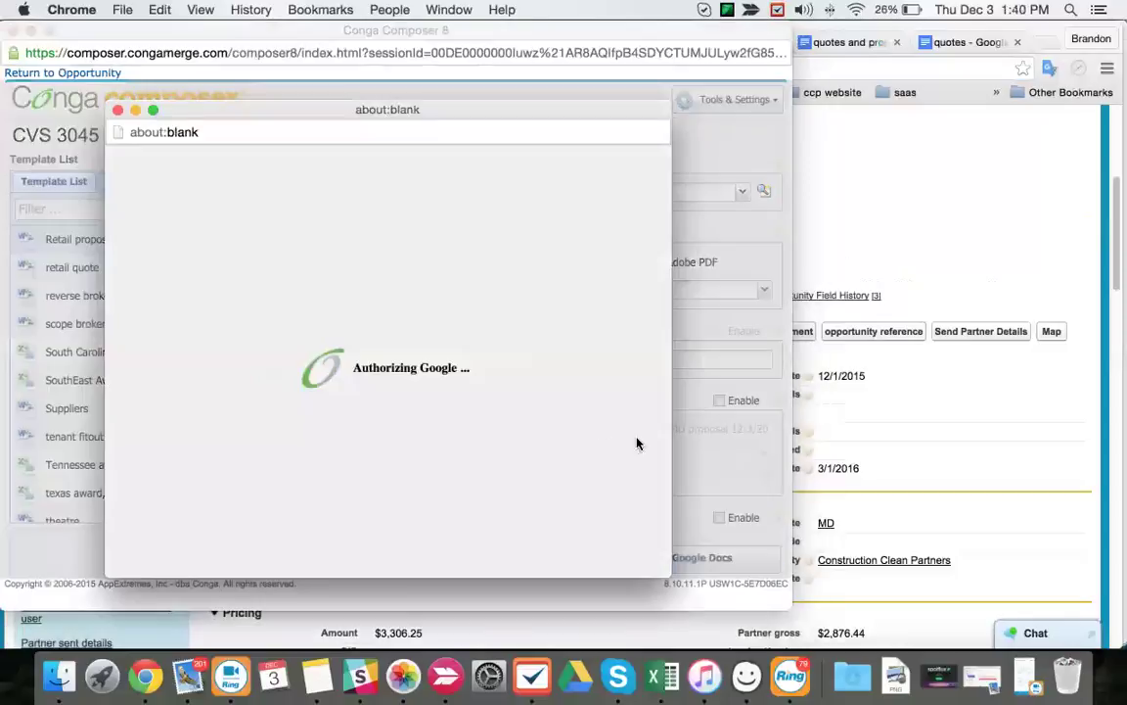
left_click(384, 363)
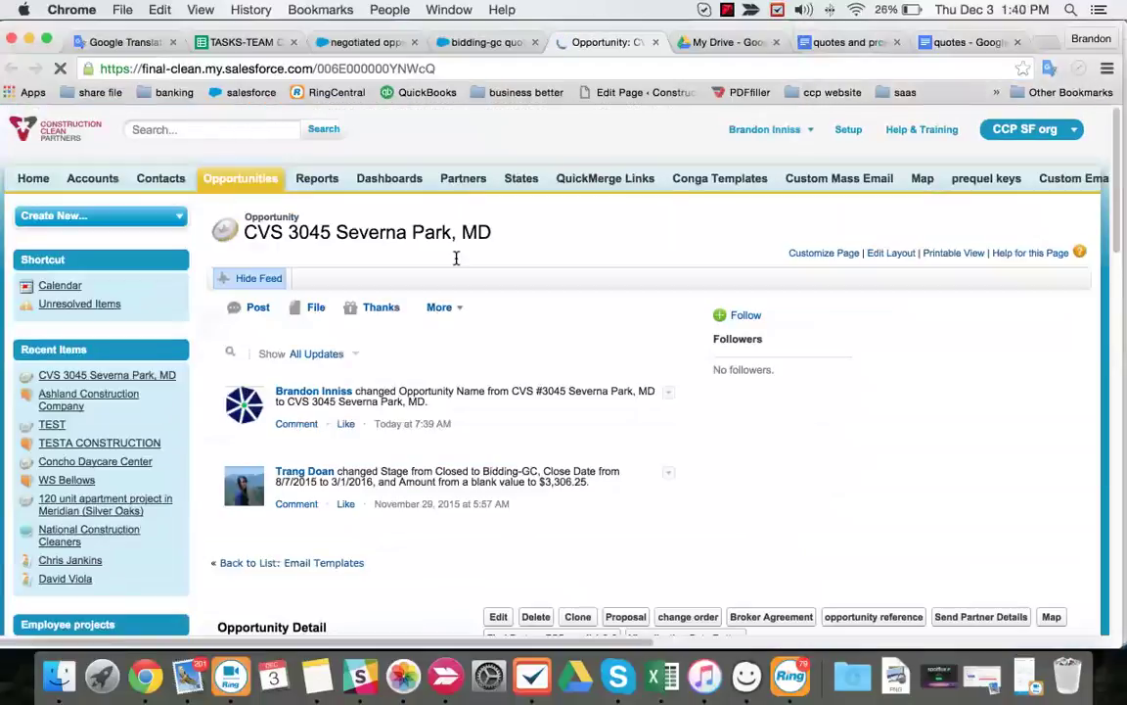
Step: Confirm Cirrus Files is still empty, then relaunch Conga Composer from the Proposal button
scroll(641, 300, "up", 10)
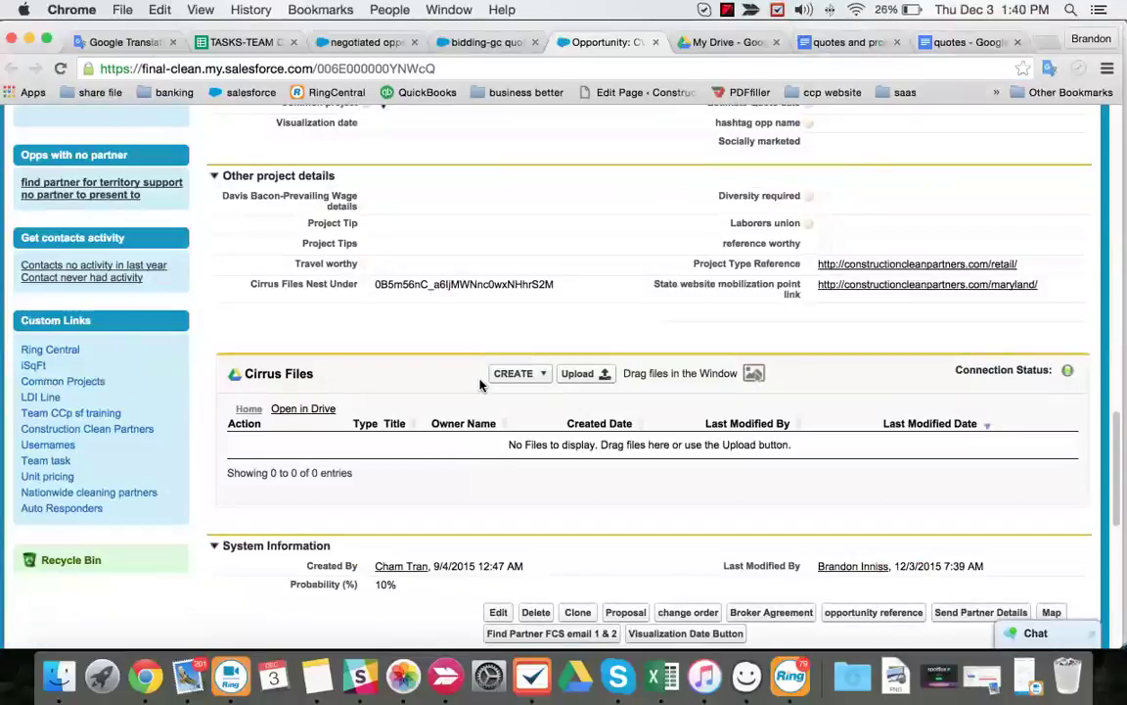
scroll(480, 383, "up", 20)
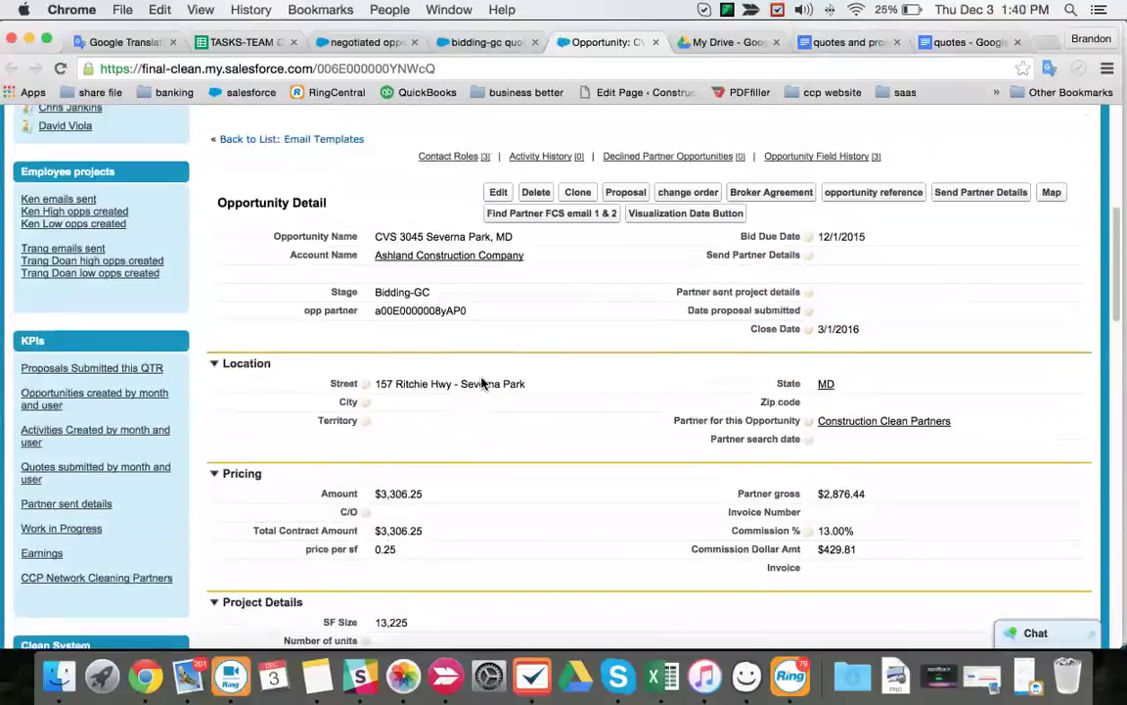
left_click(627, 202)
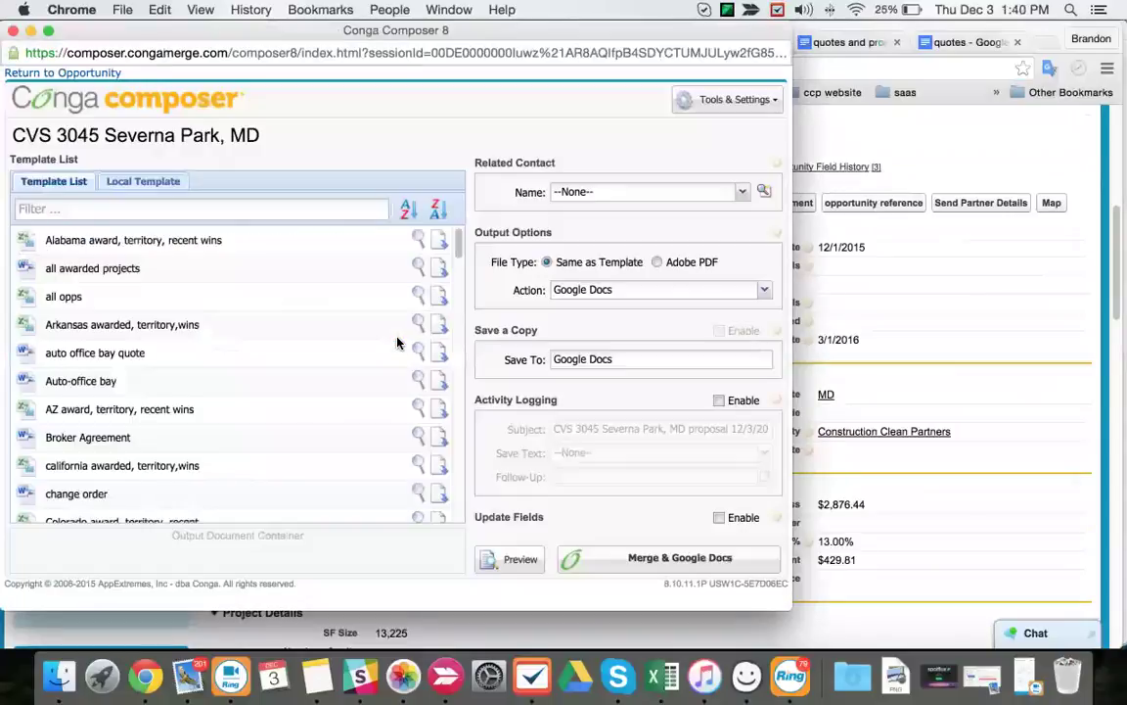
Step: Merge the proposal as a Download with the Google account and save 'CVS 3045 Severna Park, MD $3,306.25' to Downloads
scroll(396, 342, "down", 10)
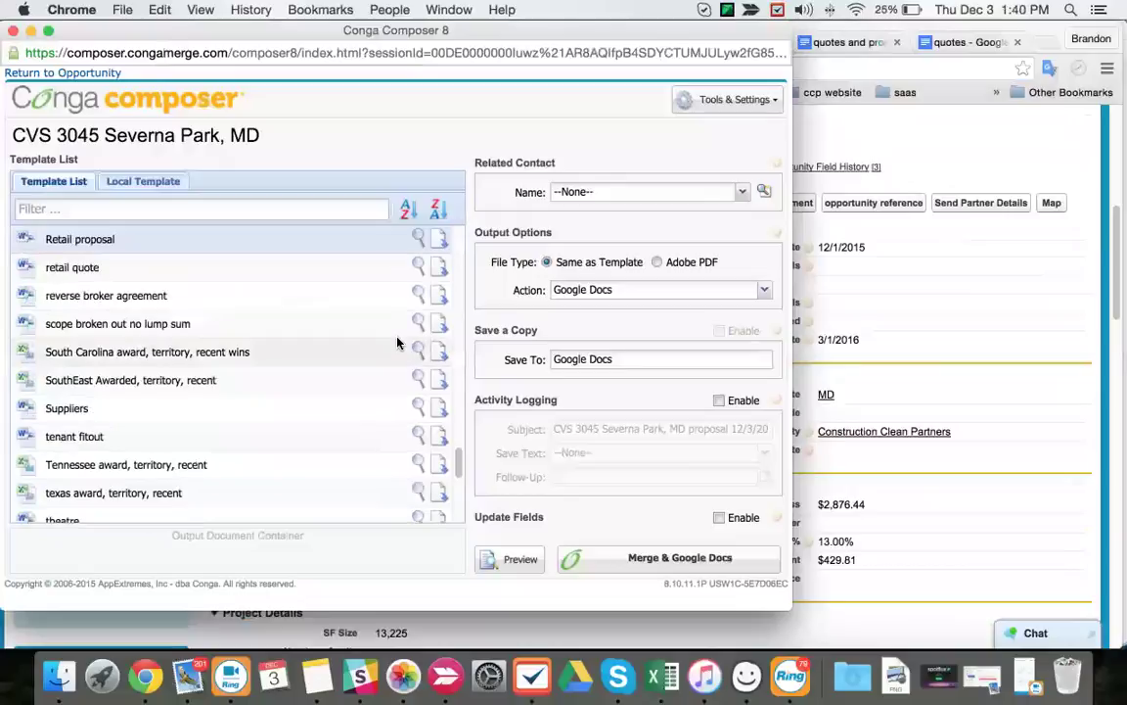
left_click(617, 289)
left_click(575, 309)
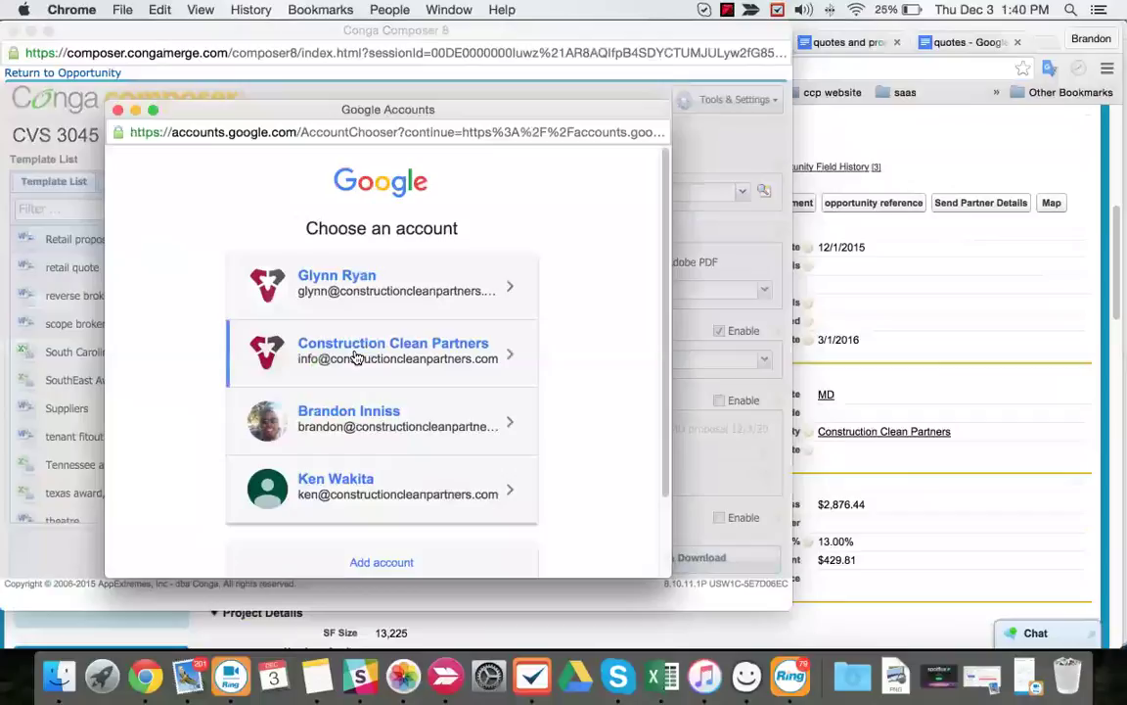
left_click(387, 354)
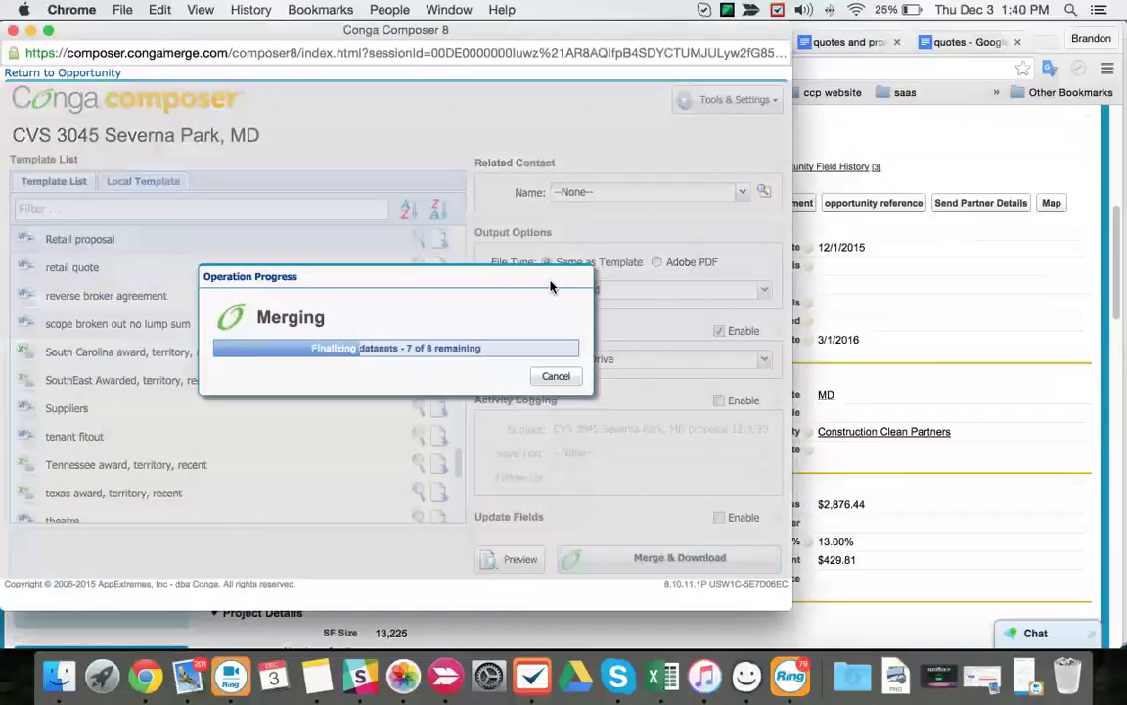
left_click_drag(520, 291, 485, 340)
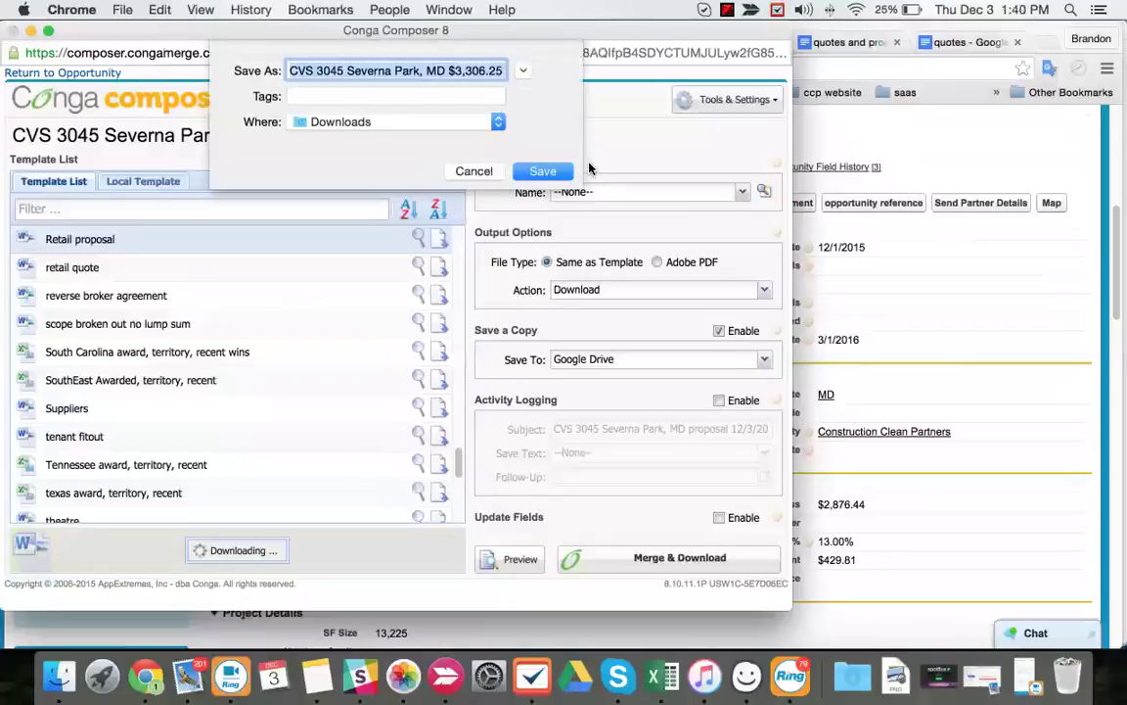
left_click(544, 171)
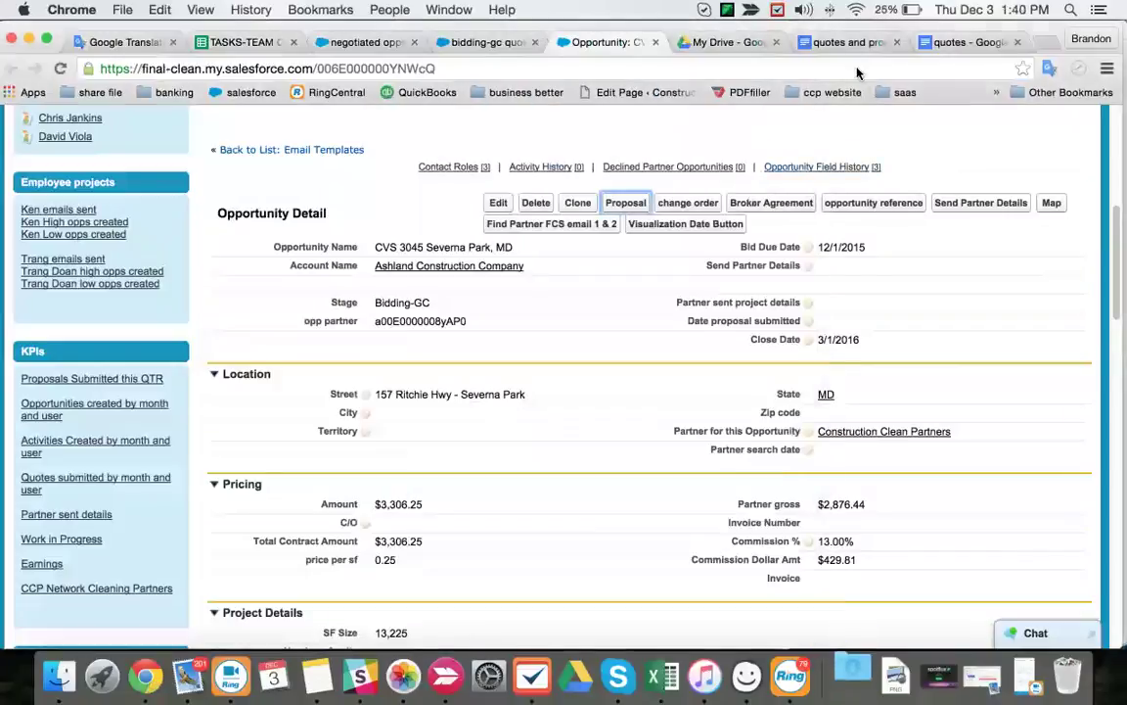
Step: Close the trashed quotes document tab
left_click(844, 45)
left_click(1002, 43)
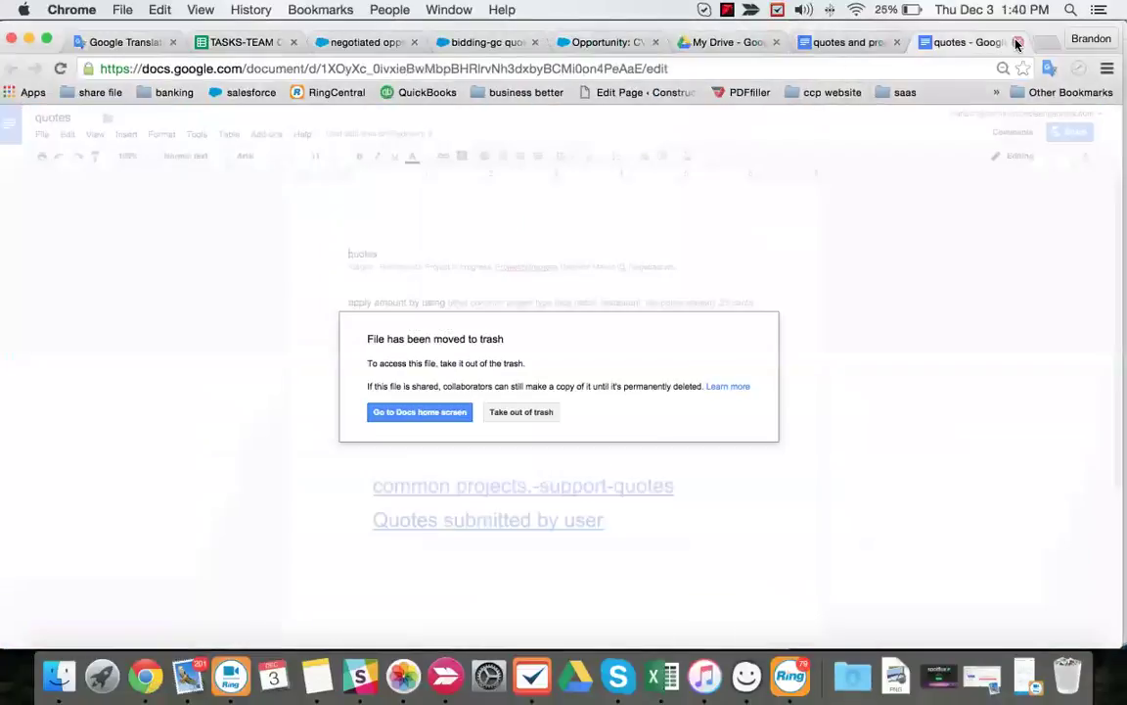
left_click(1017, 43)
scroll(697, 300, "down", 20)
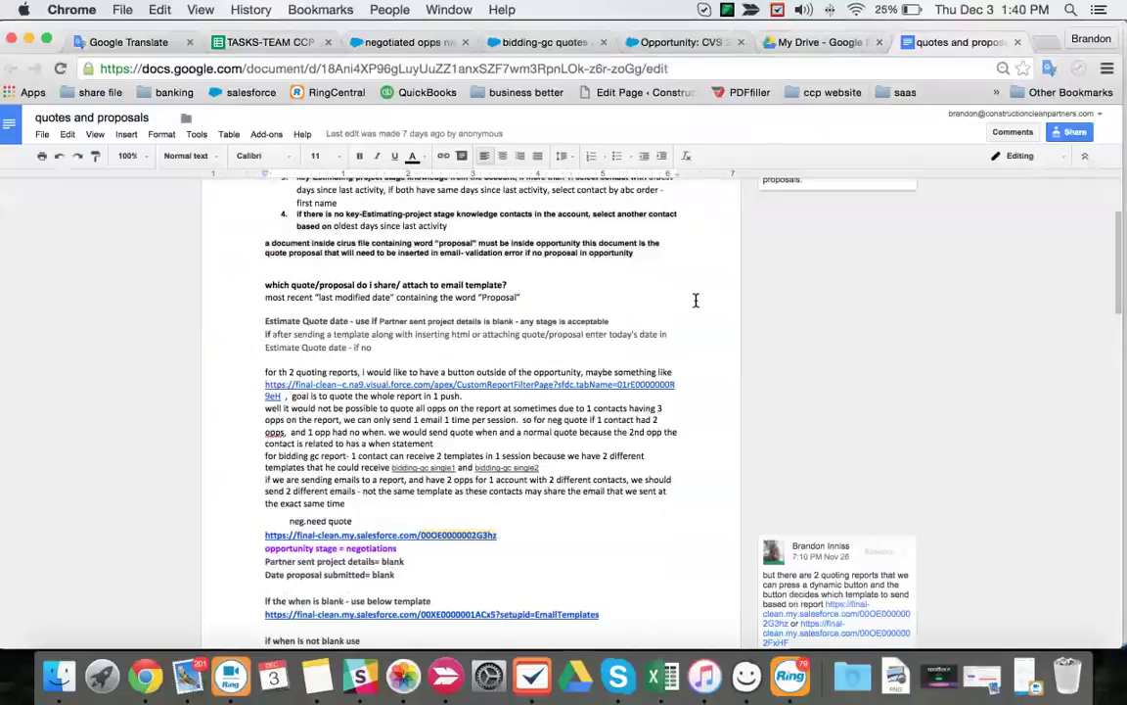
scroll(697, 300, "up", 3)
scroll(696, 300, "up", 15)
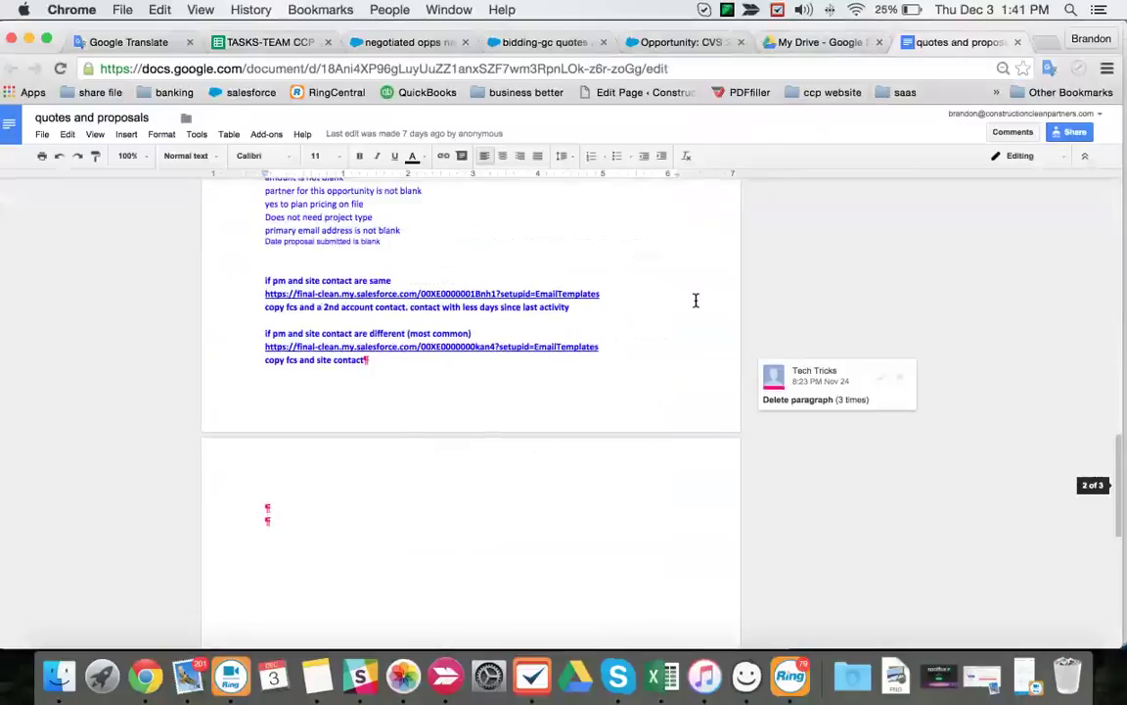
Step: Upload 'CVS 3045 Severna Park, MD $3,306.25 CleanProposal.doc' into the CVS opportunity's Cirrus Files
left_click(681, 43)
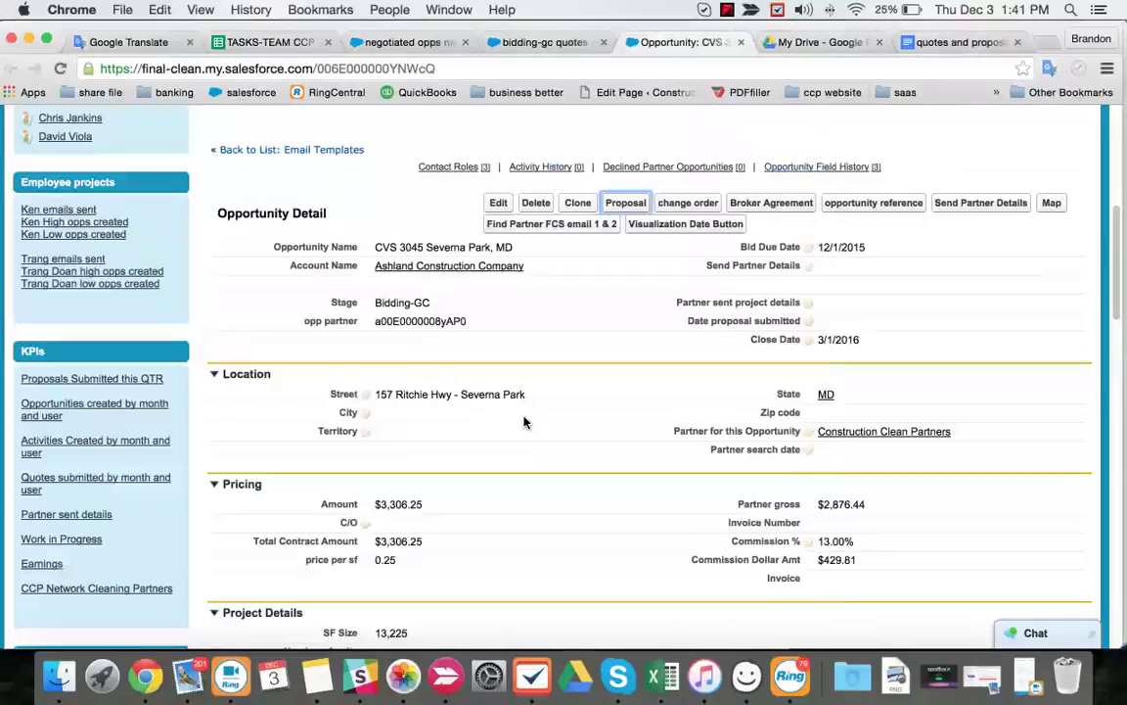
scroll(533, 436, "down", 15)
scroll(542, 439, "up", 5)
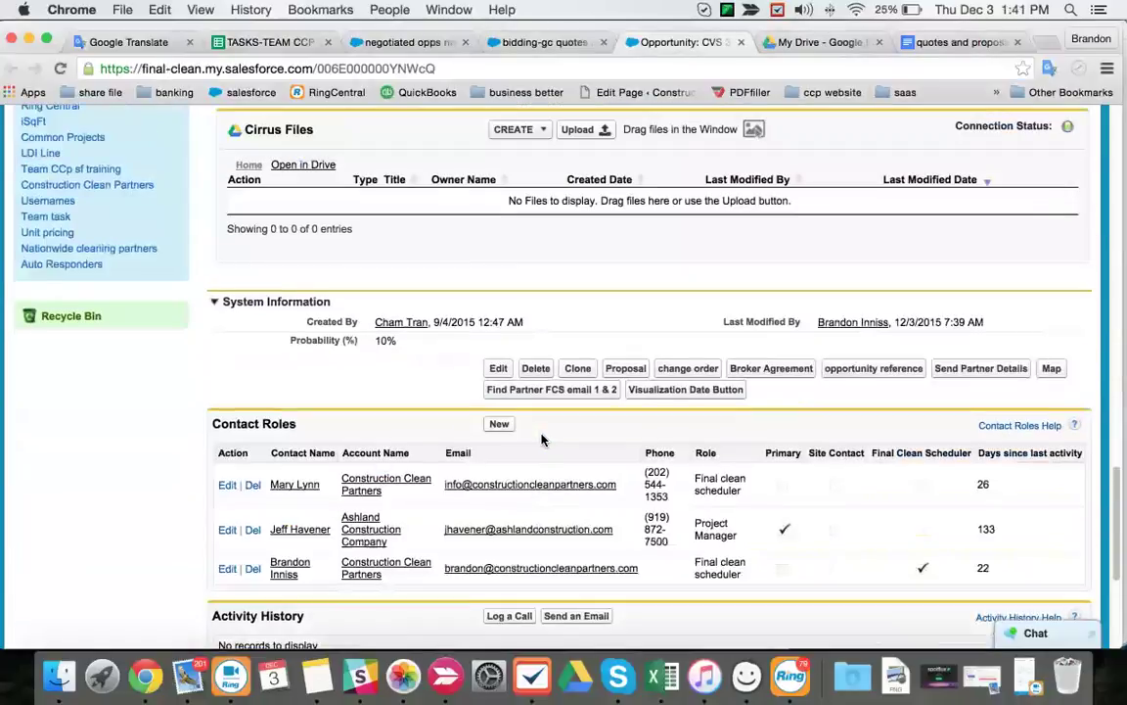
left_click_drag(853, 675, 619, 280)
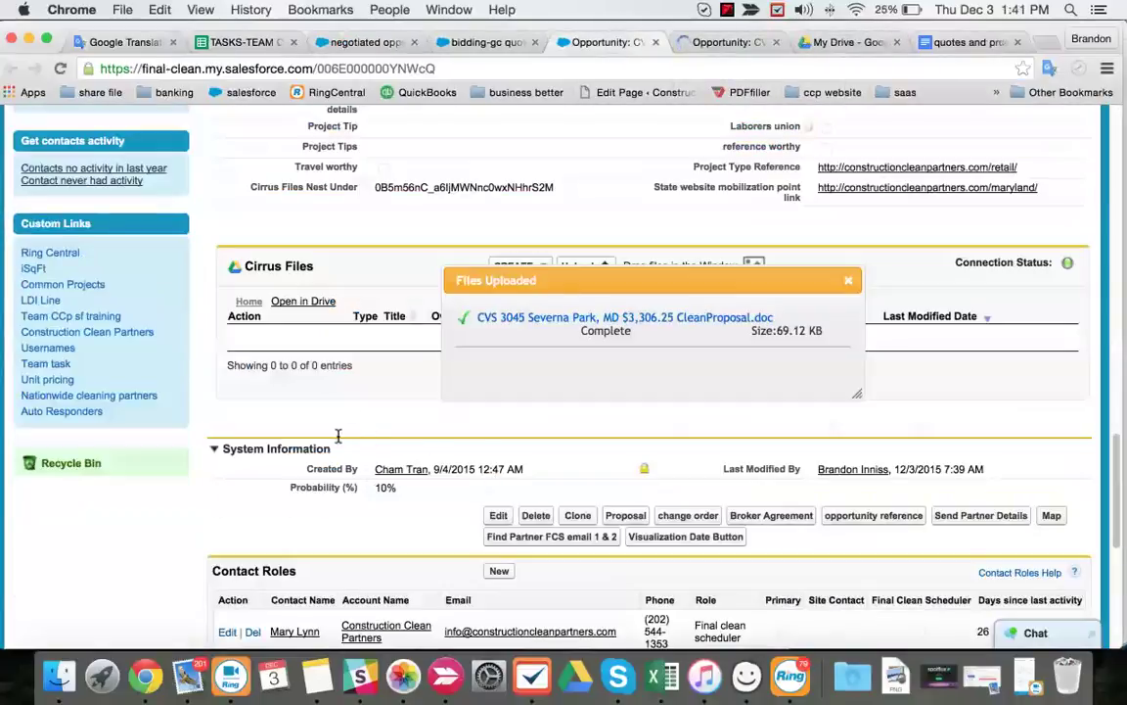
Step: Select the project manager contact's name and bring up its copy options
scroll(235, 469, "down", 5)
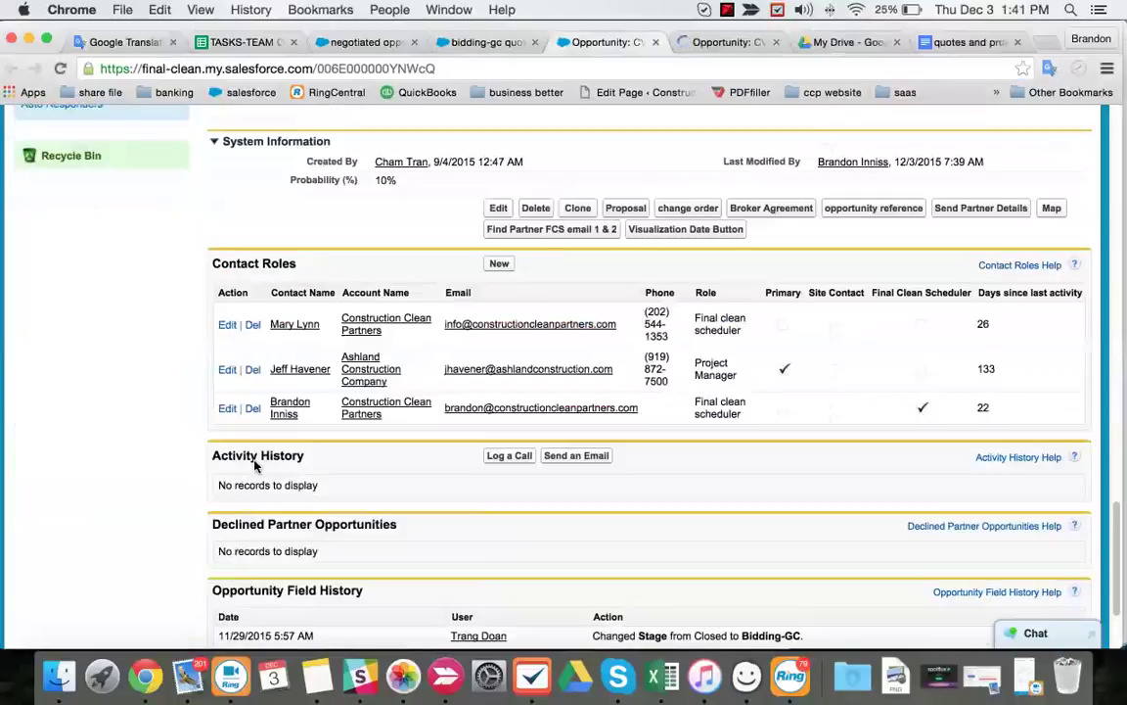
double_click(298, 370)
right_click(299, 370)
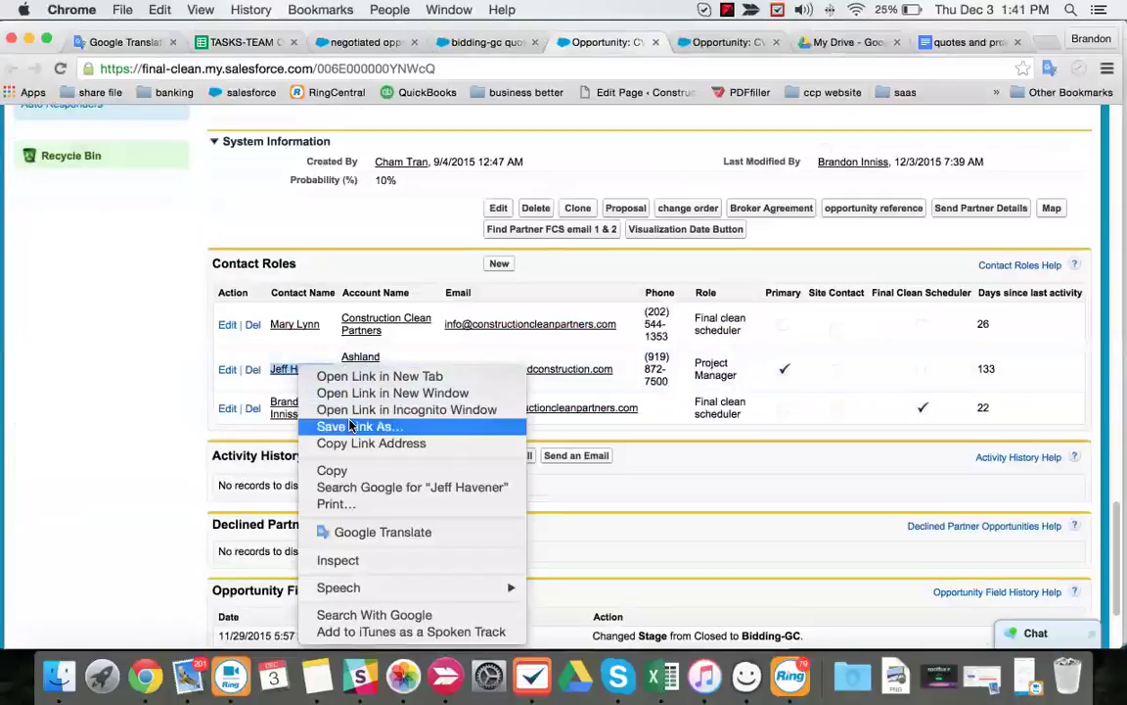
Step: Copy the project manager's name, start an email from the Quotes template 'bidding-gc single1', and address it to them
left_click(315, 468)
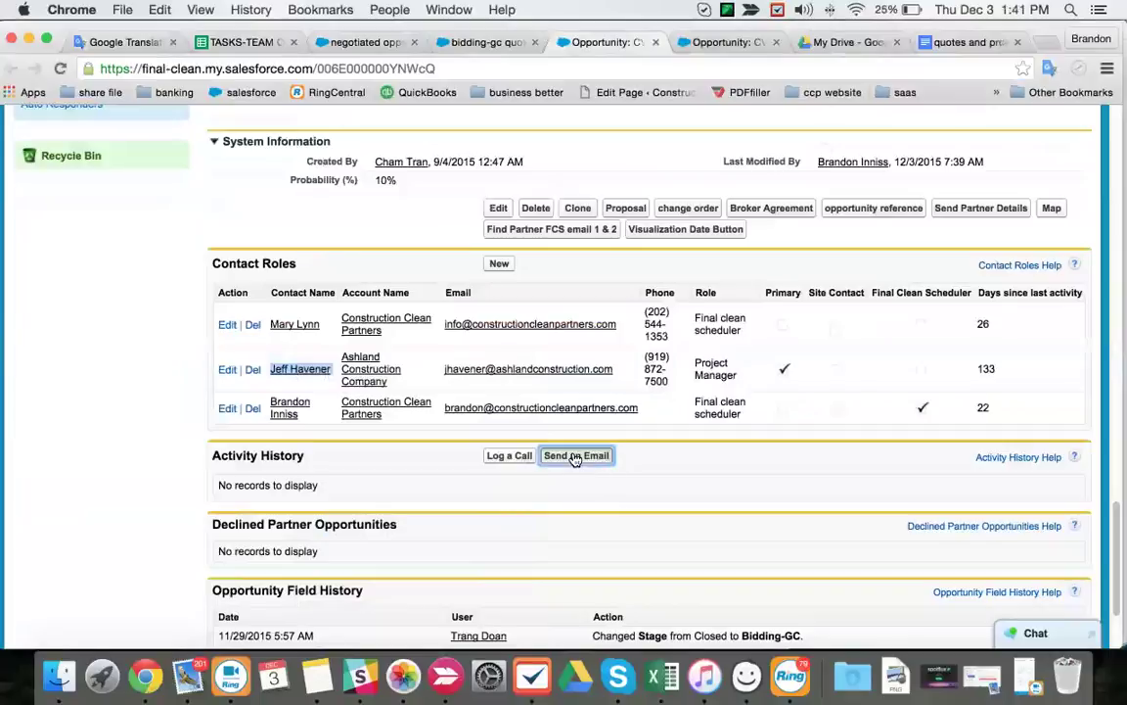
left_click(575, 457)
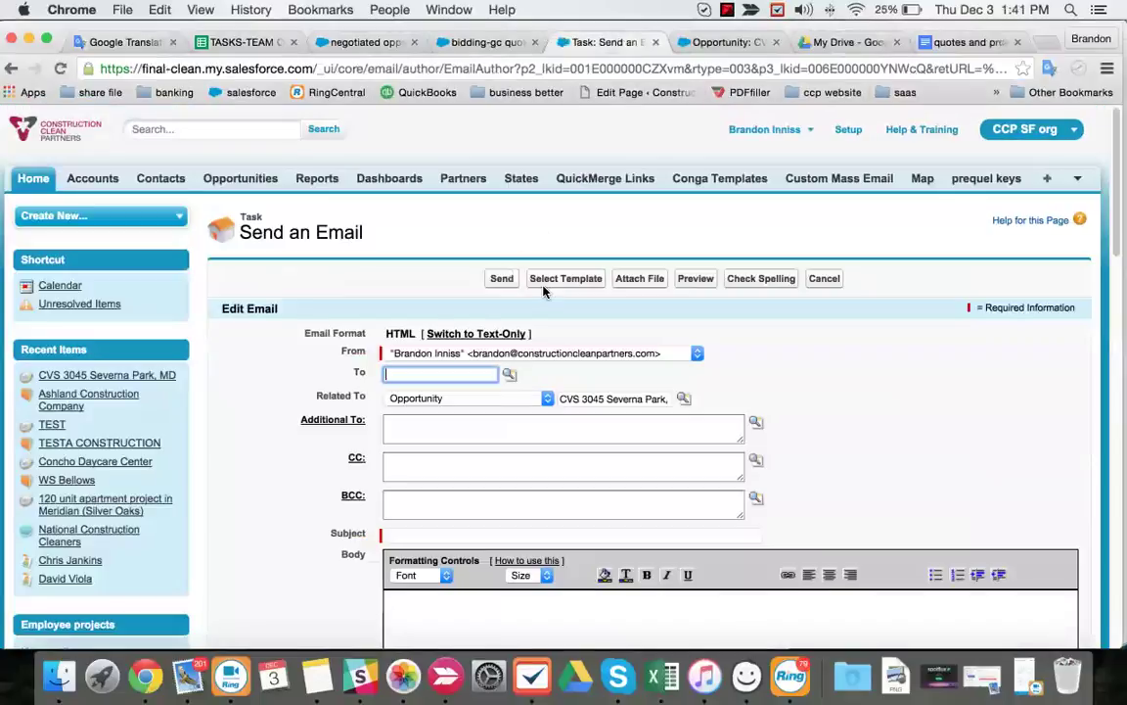
left_click(548, 284)
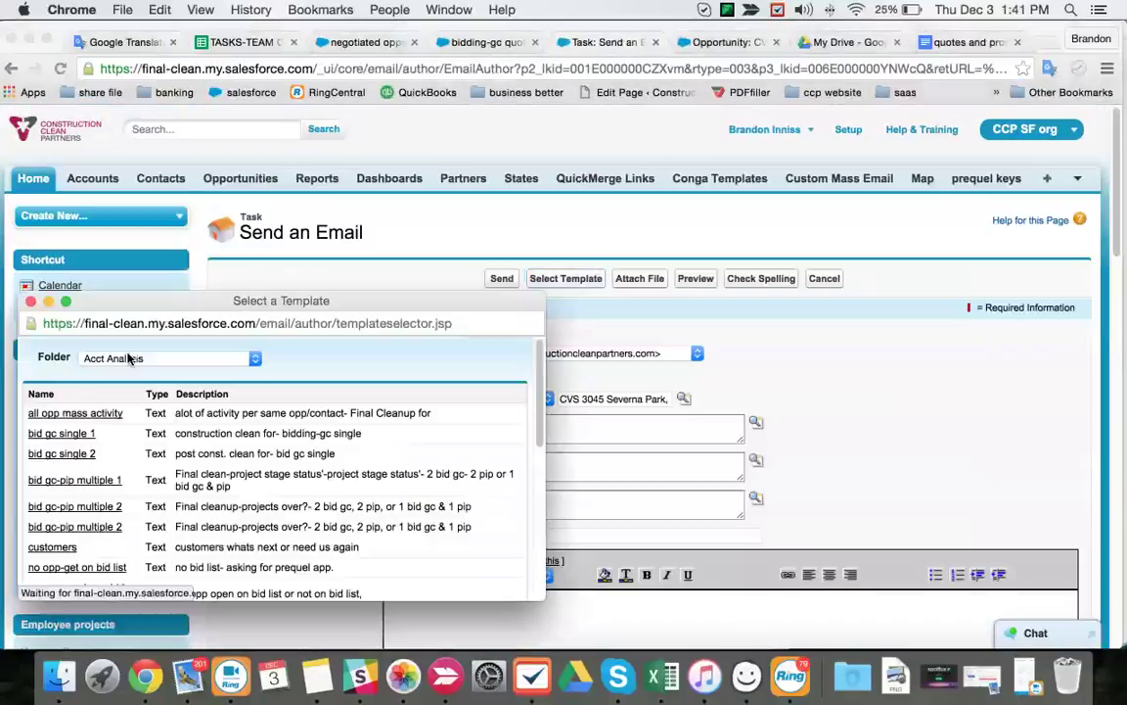
left_click(130, 358)
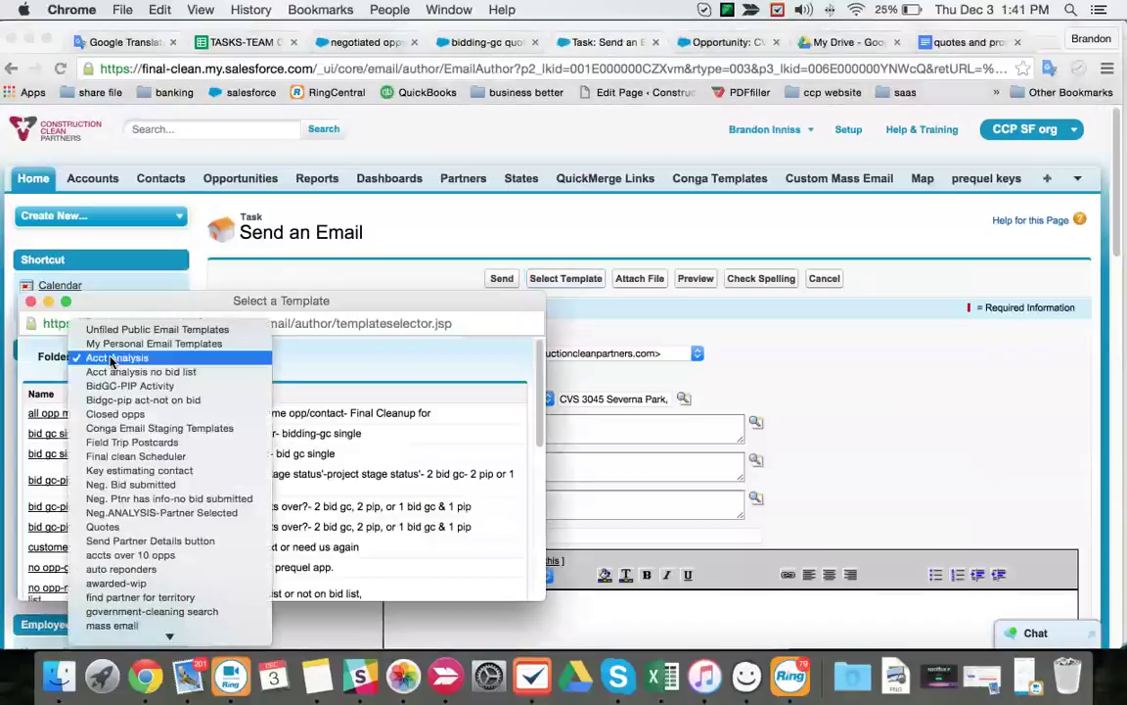
left_click(115, 529)
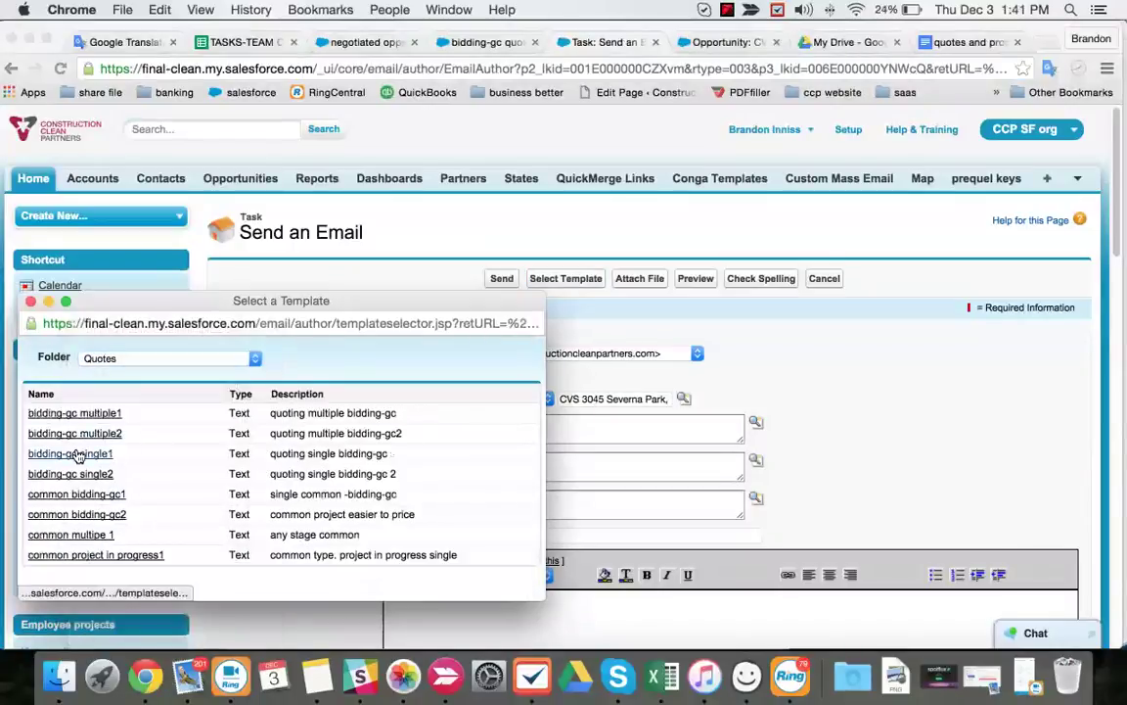
left_click(73, 455)
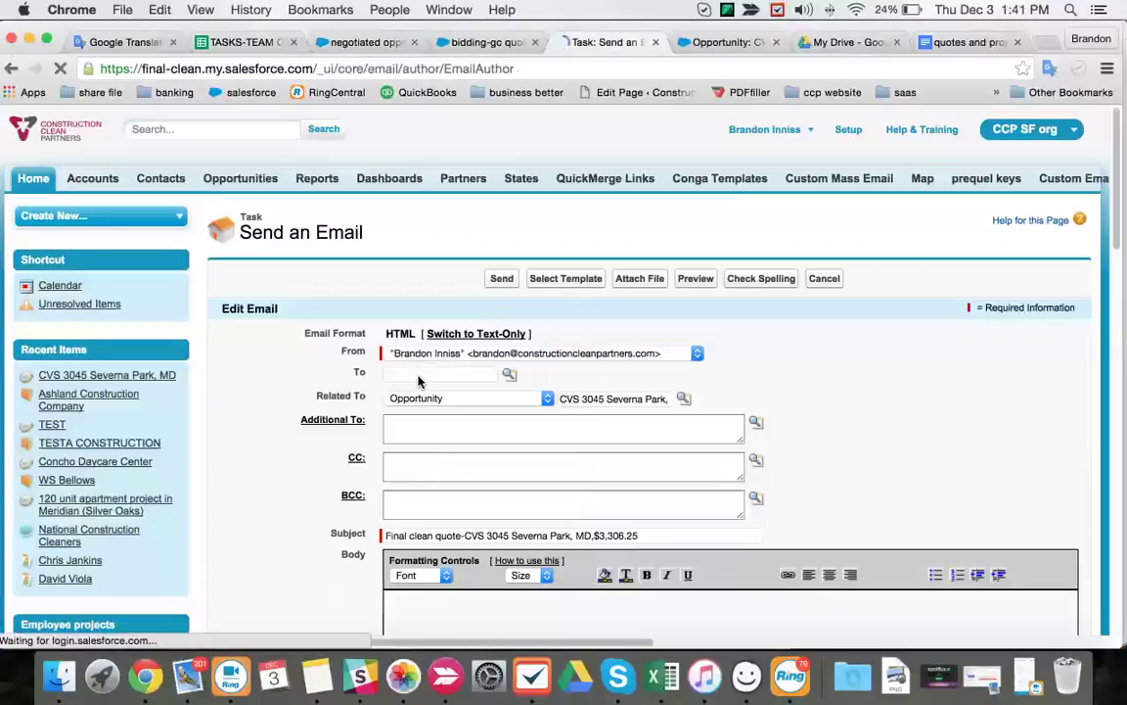
left_click(417, 375)
key("super+v")
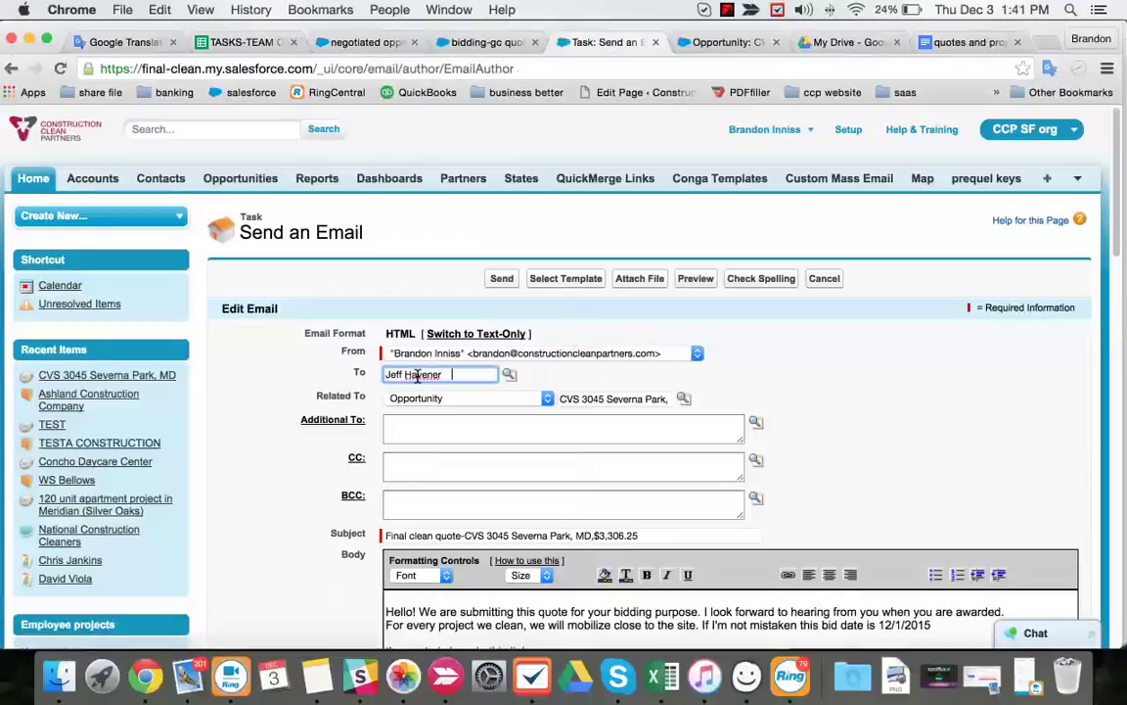
Step: Reload the CVS opportunity and copy the proposal document's Cirrus Files share link
left_click(702, 44)
scroll(208, 473, "down", 15)
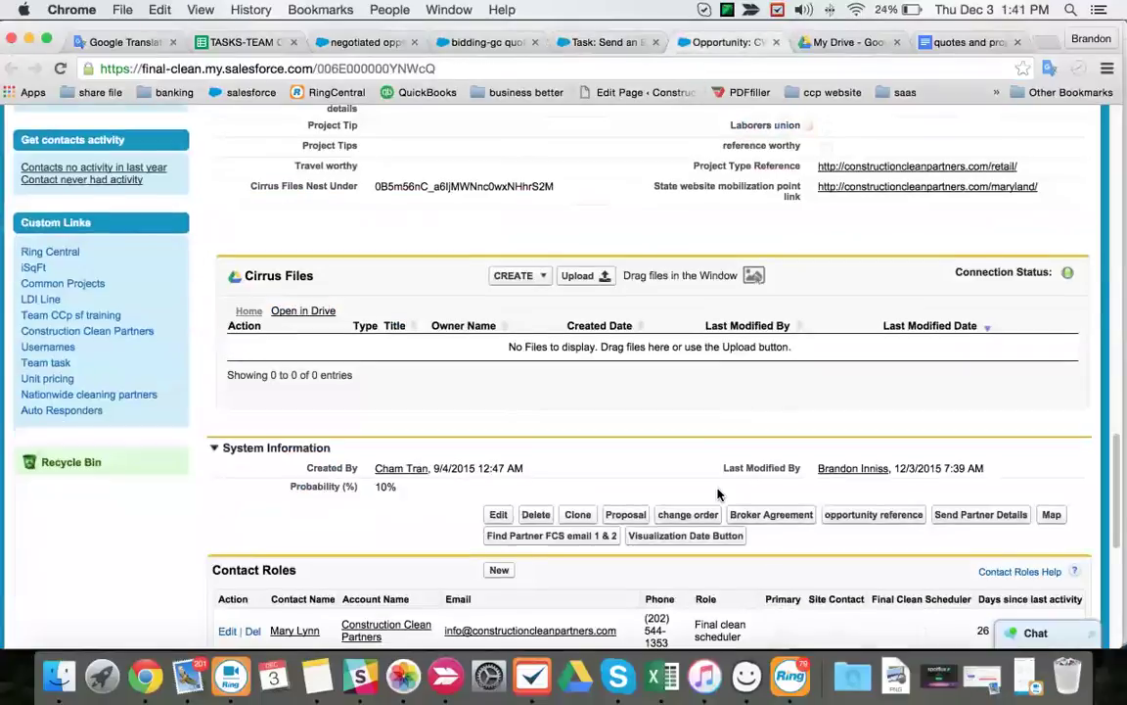
scroll(207, 473, "up", 4)
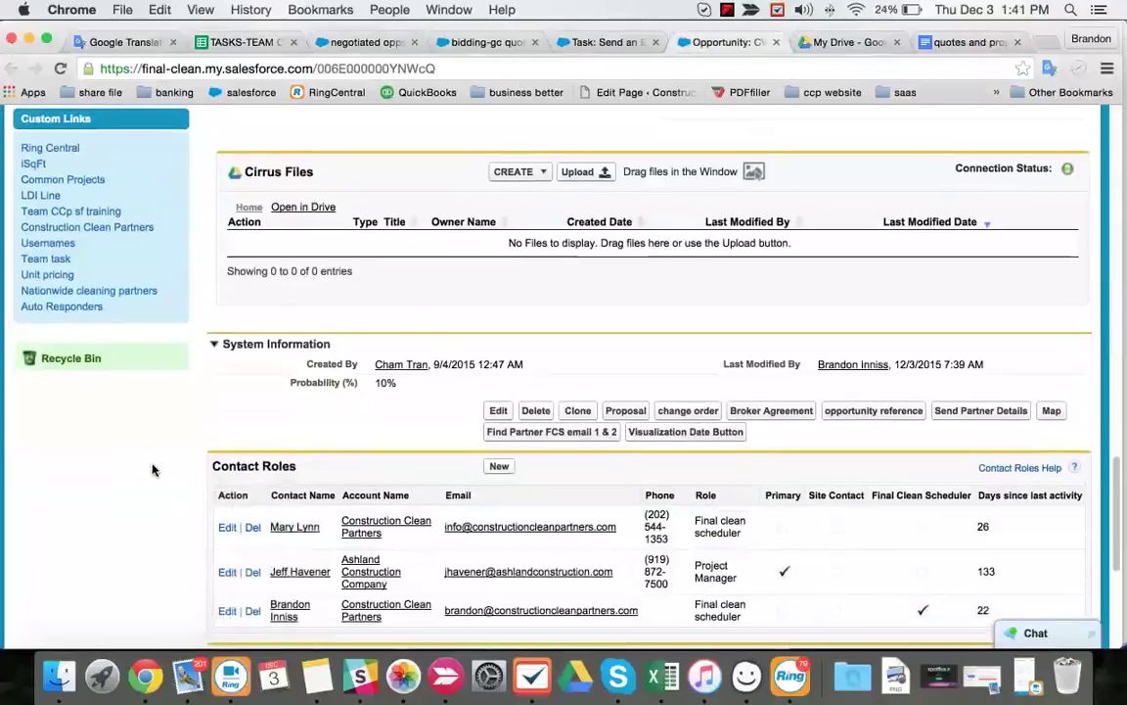
right_click(164, 458)
left_click(207, 502)
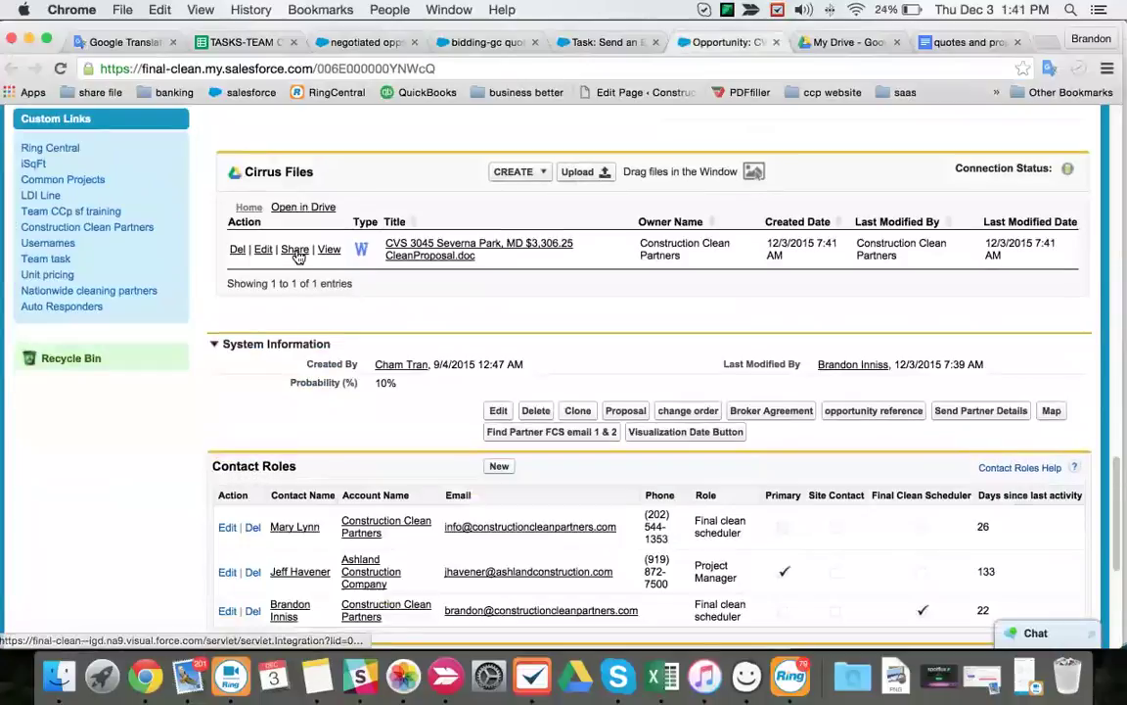
left_click(296, 249)
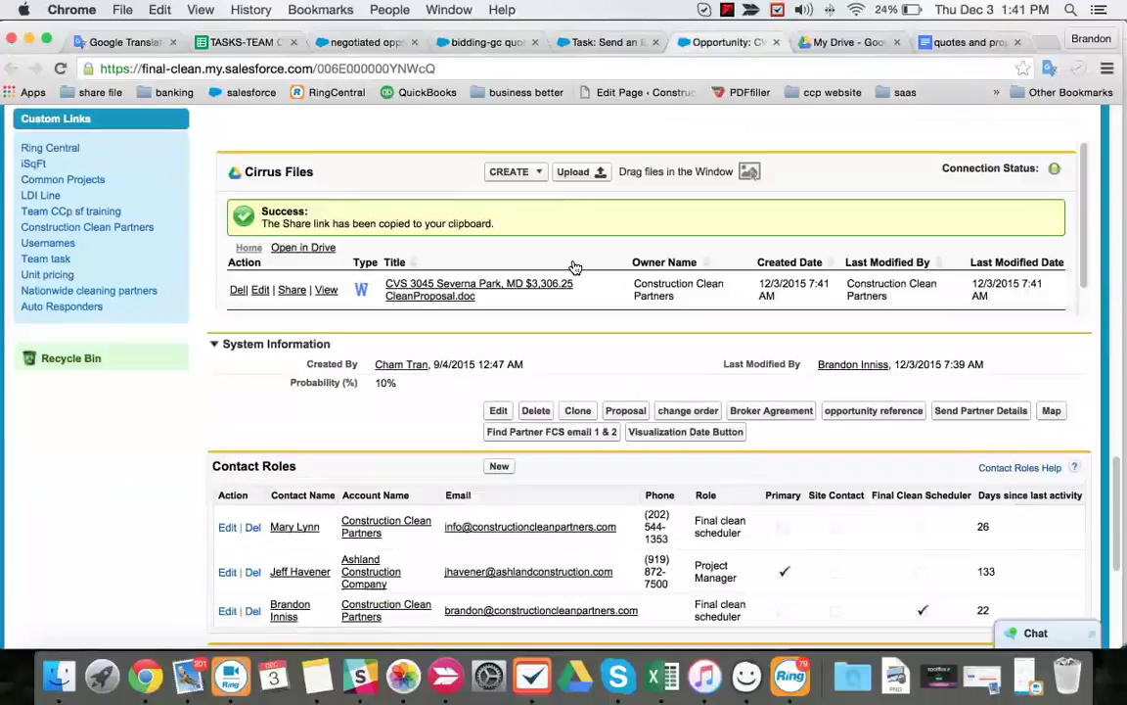
Step: Link the email line 'the quote is here in this link' to the proposal's share URL
left_click(587, 41)
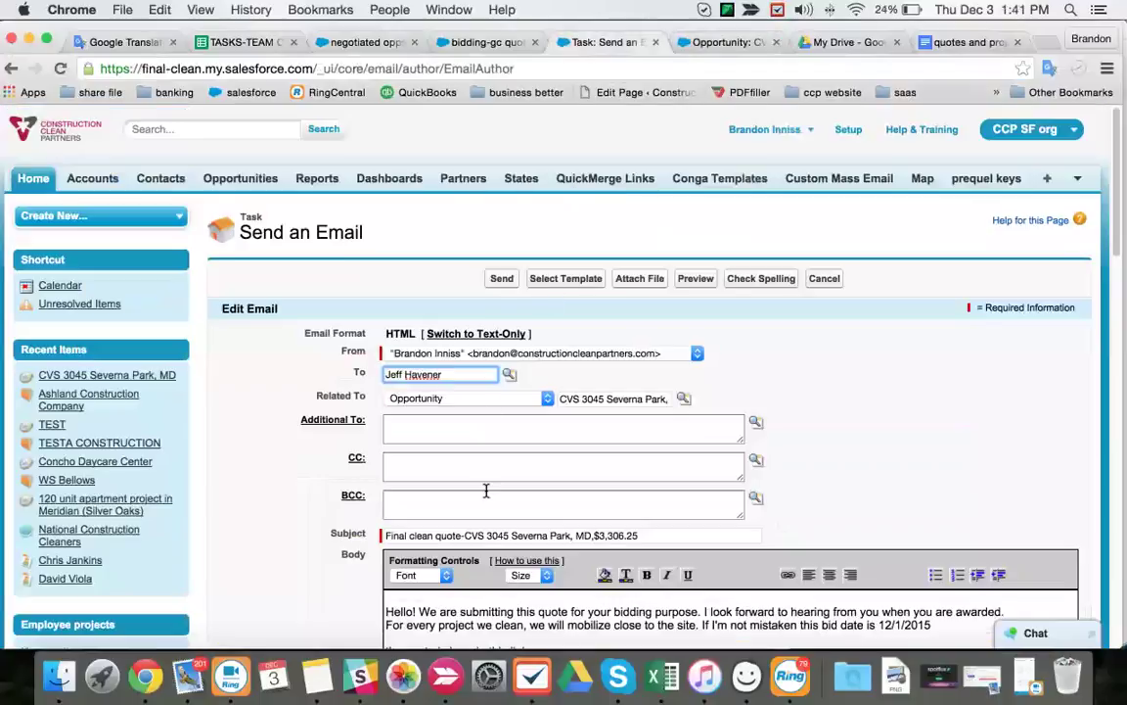
scroll(485, 491, "down", 5)
triple_click(435, 486)
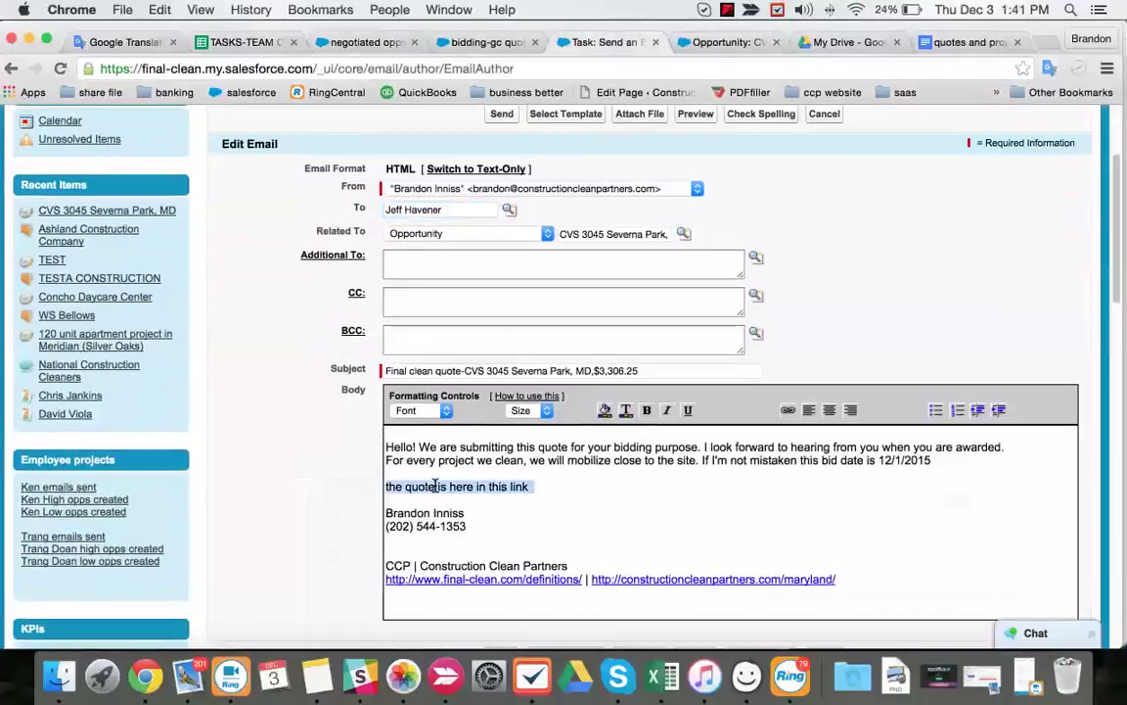
left_click(788, 410)
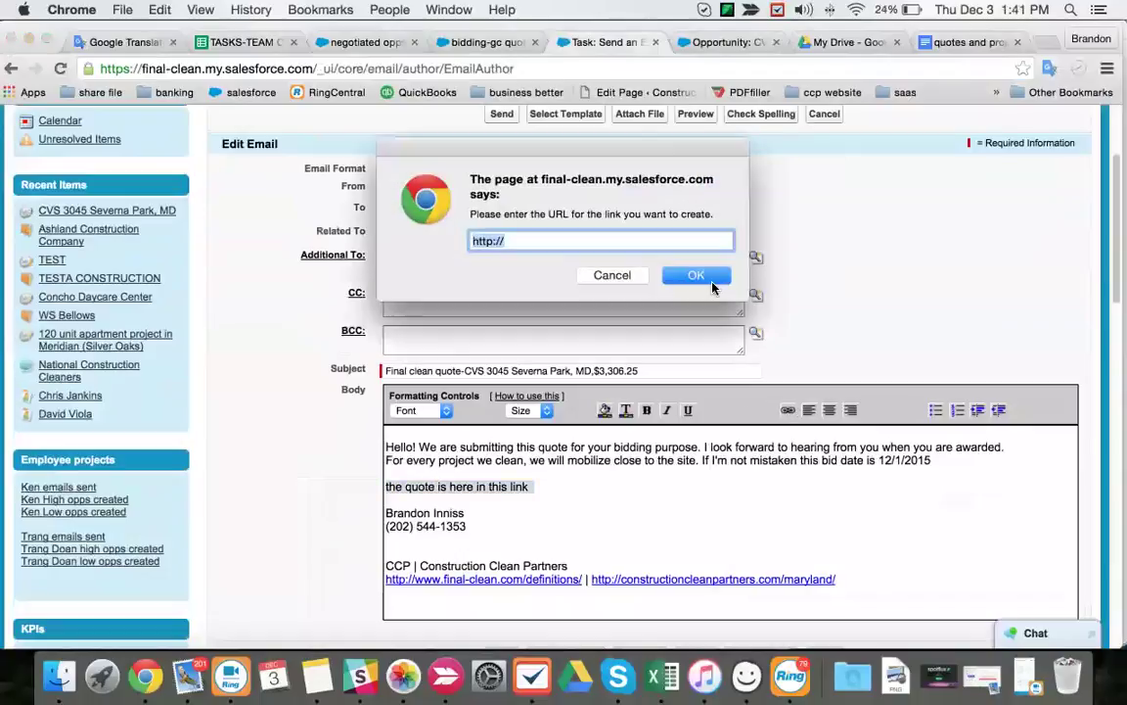
key("super+v")
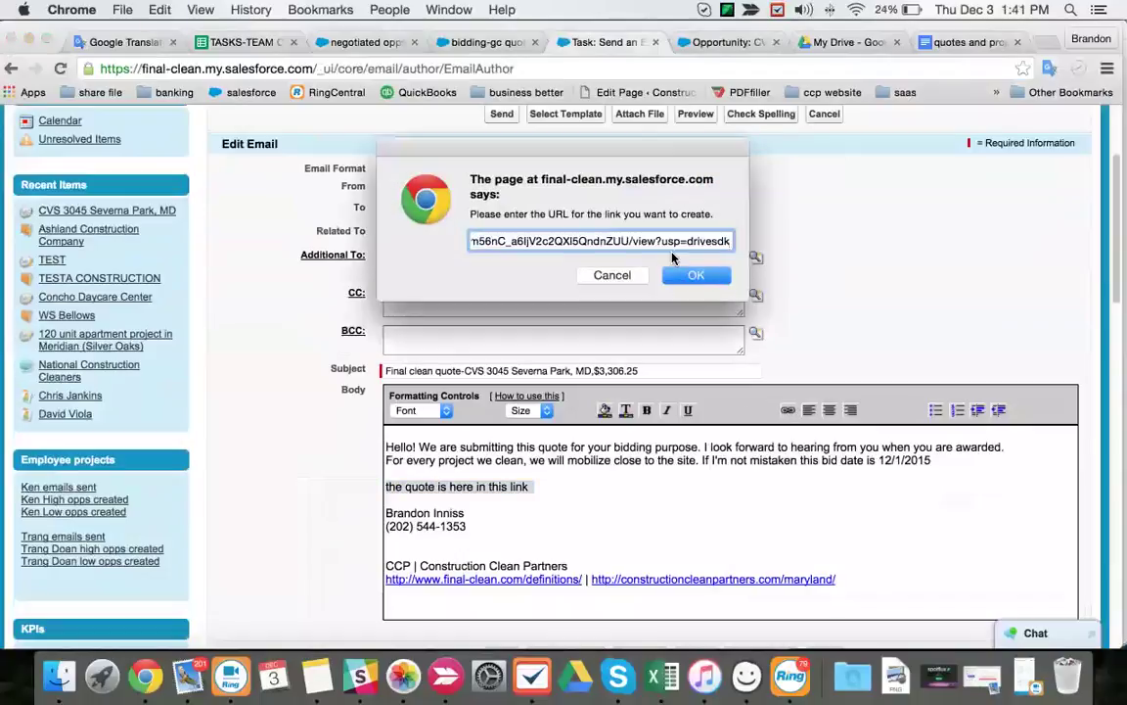
left_click(685, 276)
scroll(685, 287, "up", 5)
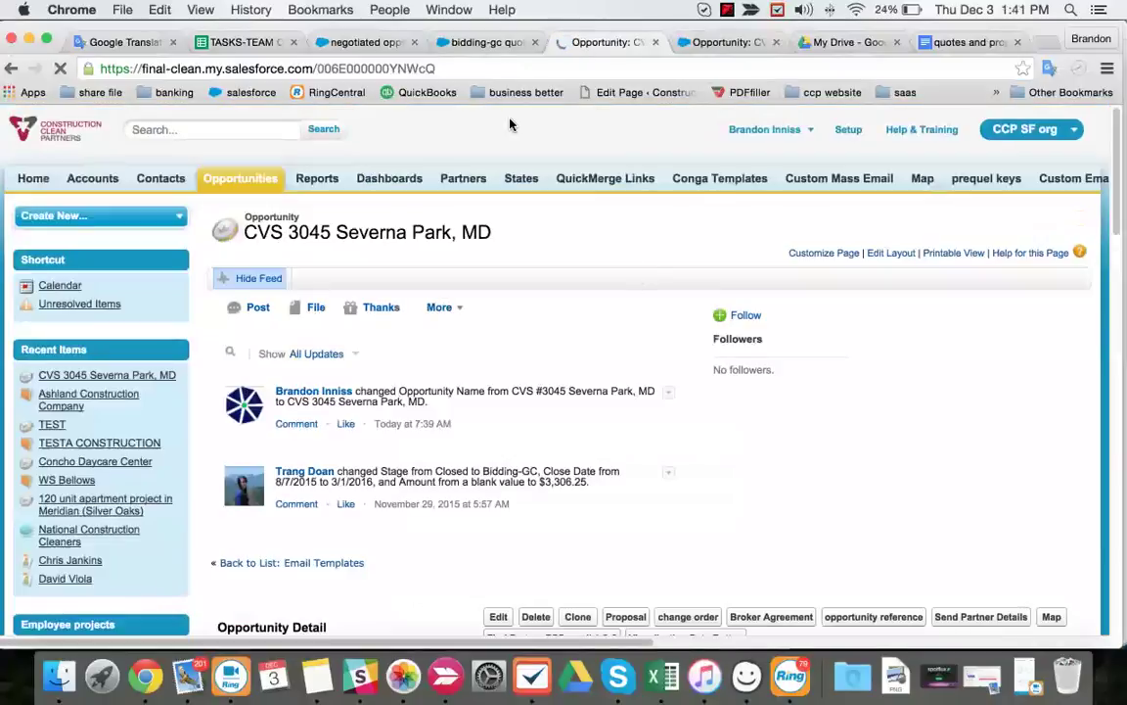
Step: Save 12/3/2015 as the Partner search date and go back to the bidding-gc report
scroll(783, 482, "down", 5)
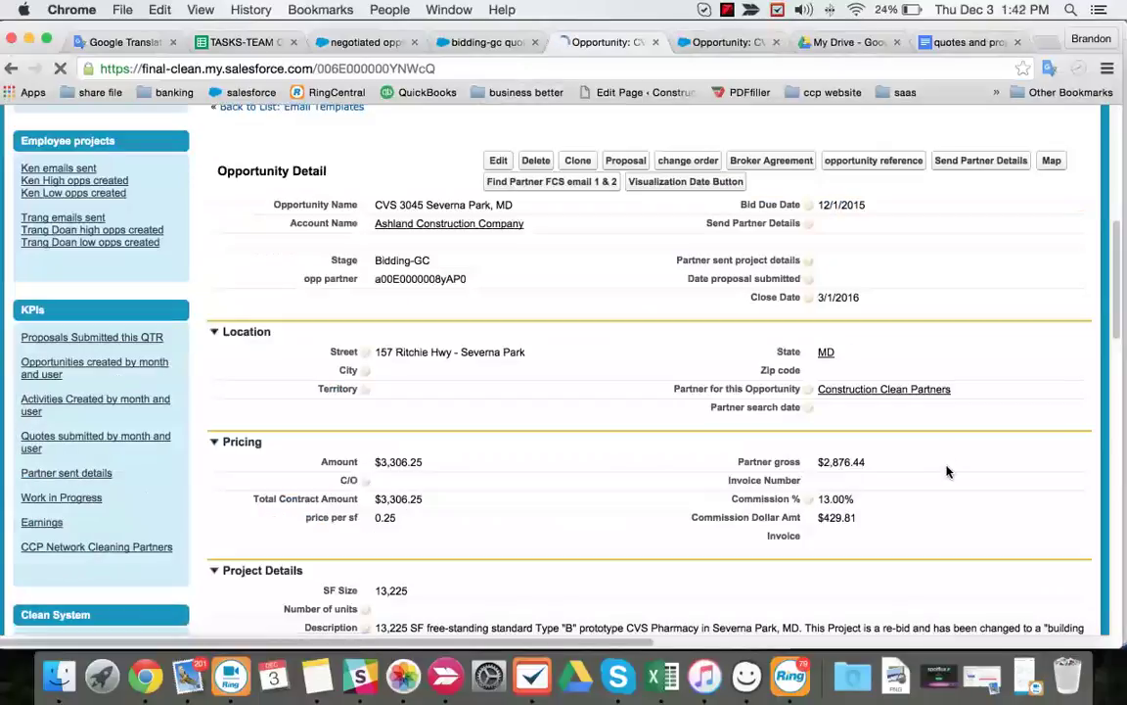
double_click(829, 411)
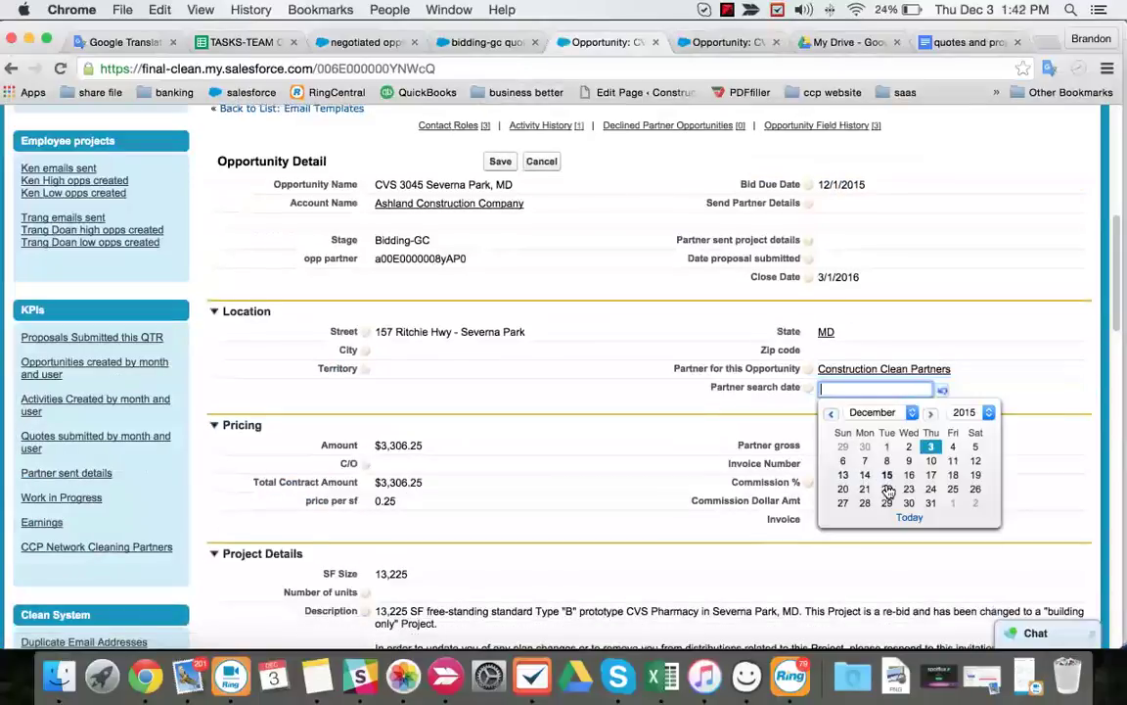
left_click(909, 519)
left_click(500, 160)
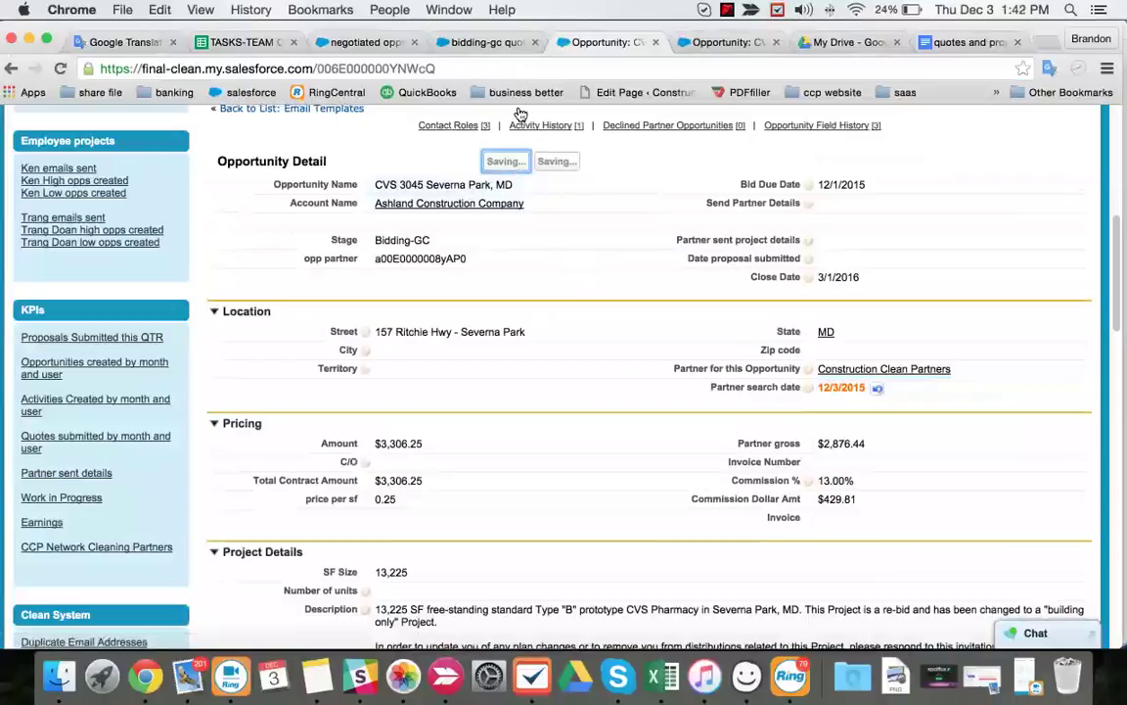
left_click(457, 42)
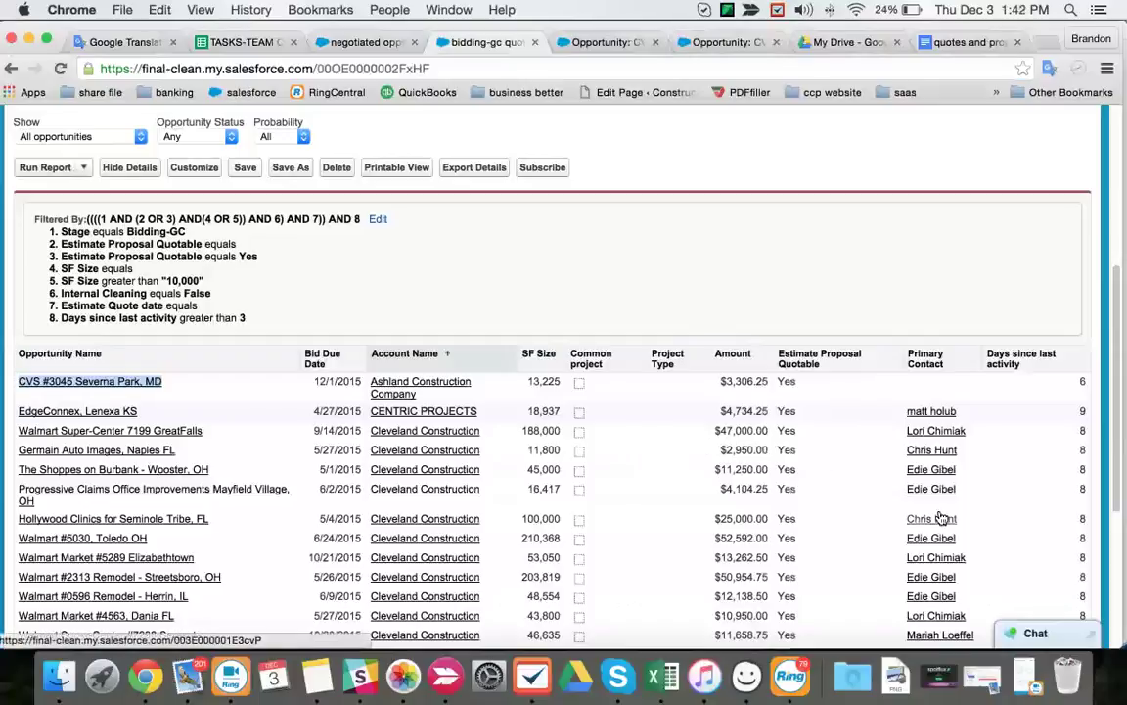
Step: Open the EdgeConnex, Lenexa KS opportunity link in a new browser tab
right_click(68, 411)
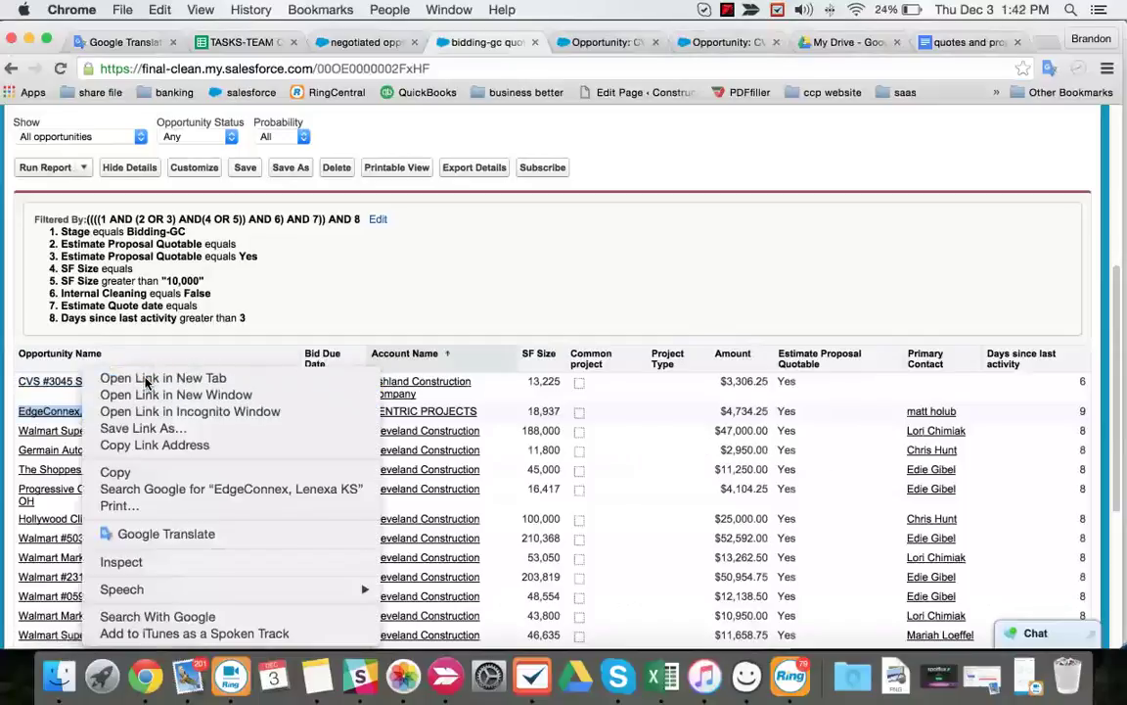
left_click(146, 379)
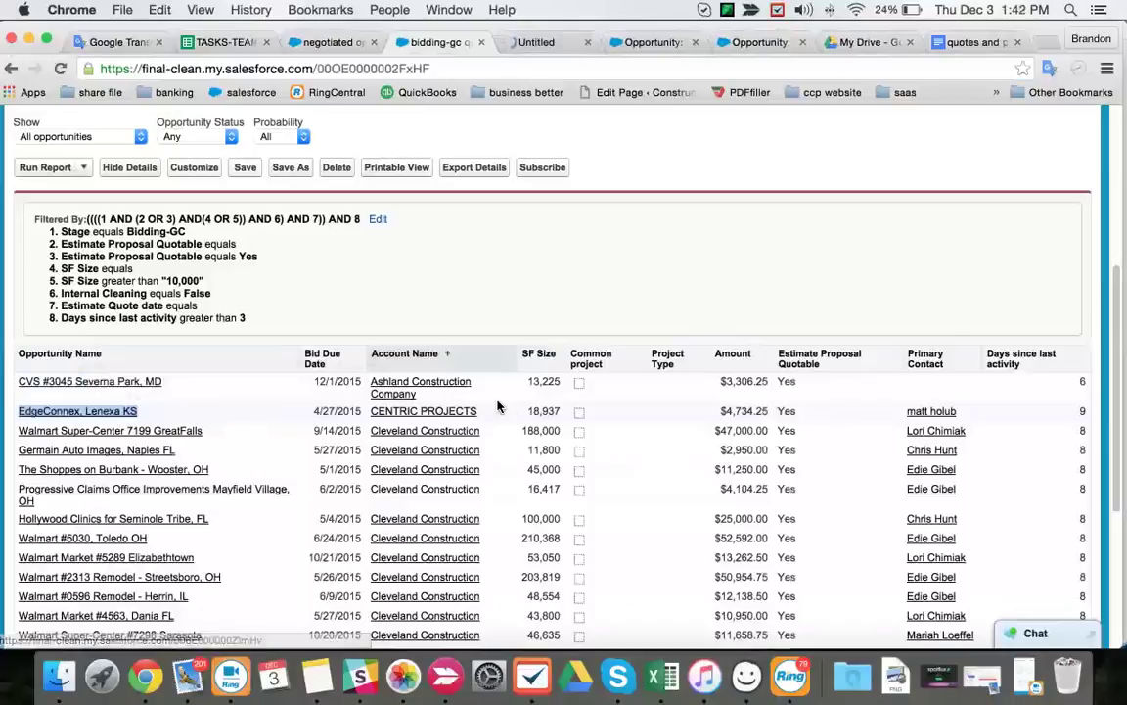
Step: Copy the estimator's e-mail address from the EdgeConnex opportunity and search records for it
left_click(546, 42)
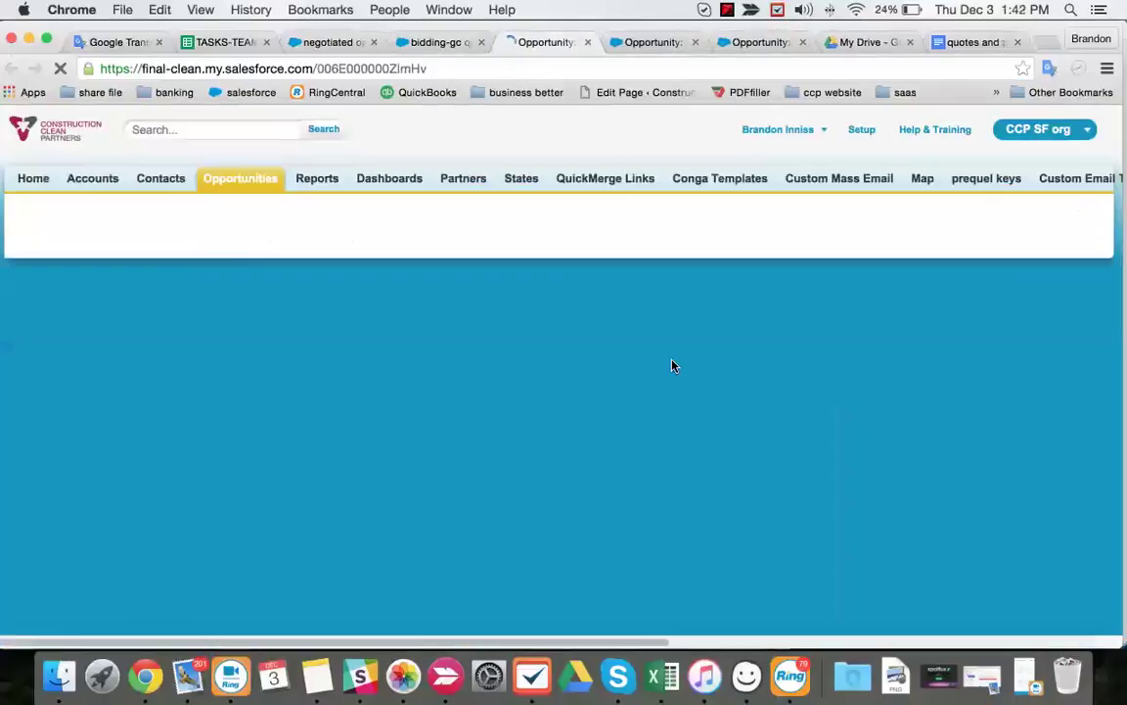
scroll(633, 381, "down", 15)
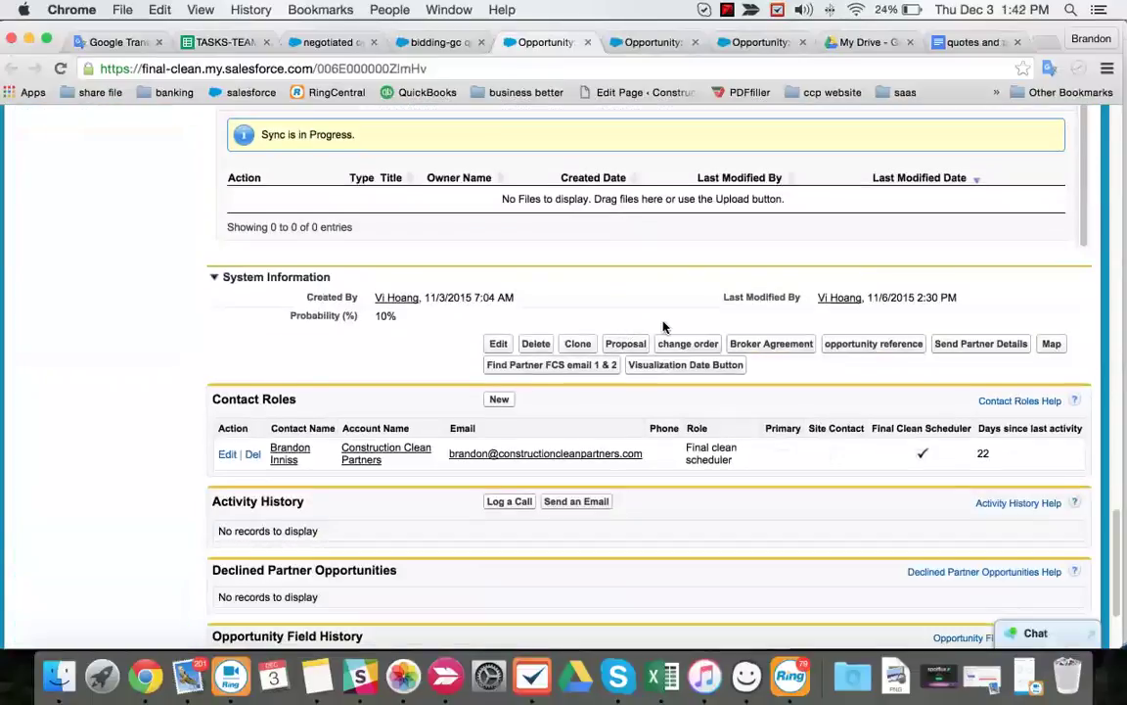
right_click(959, 285)
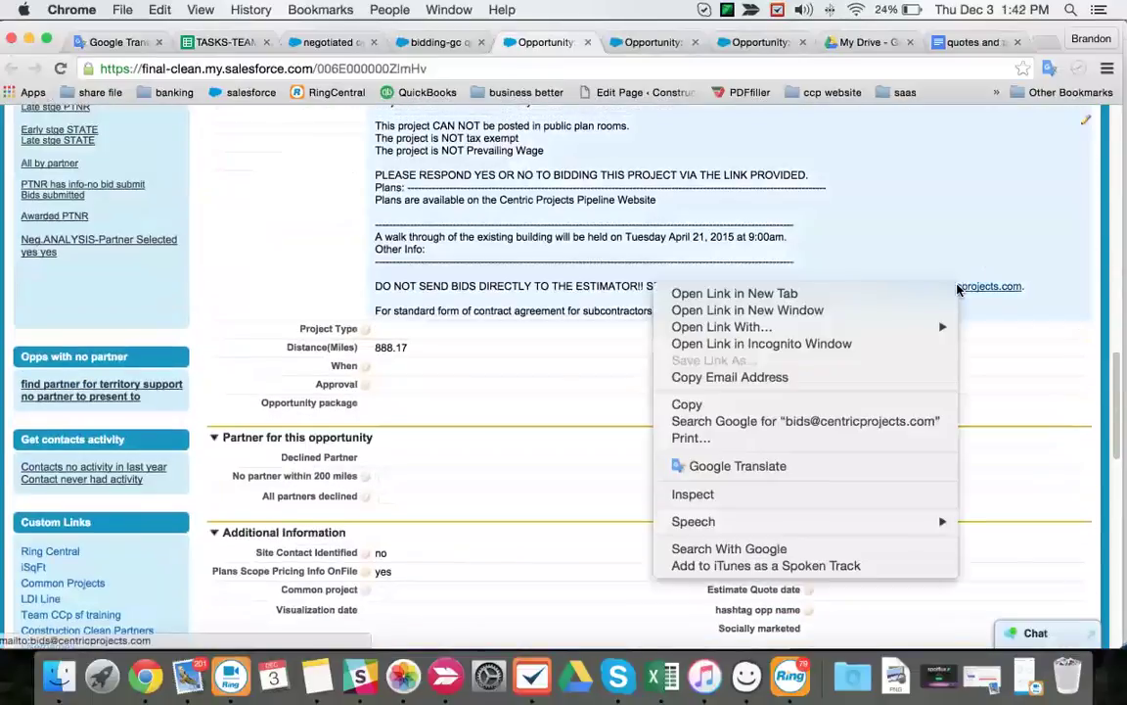
left_click(641, 42)
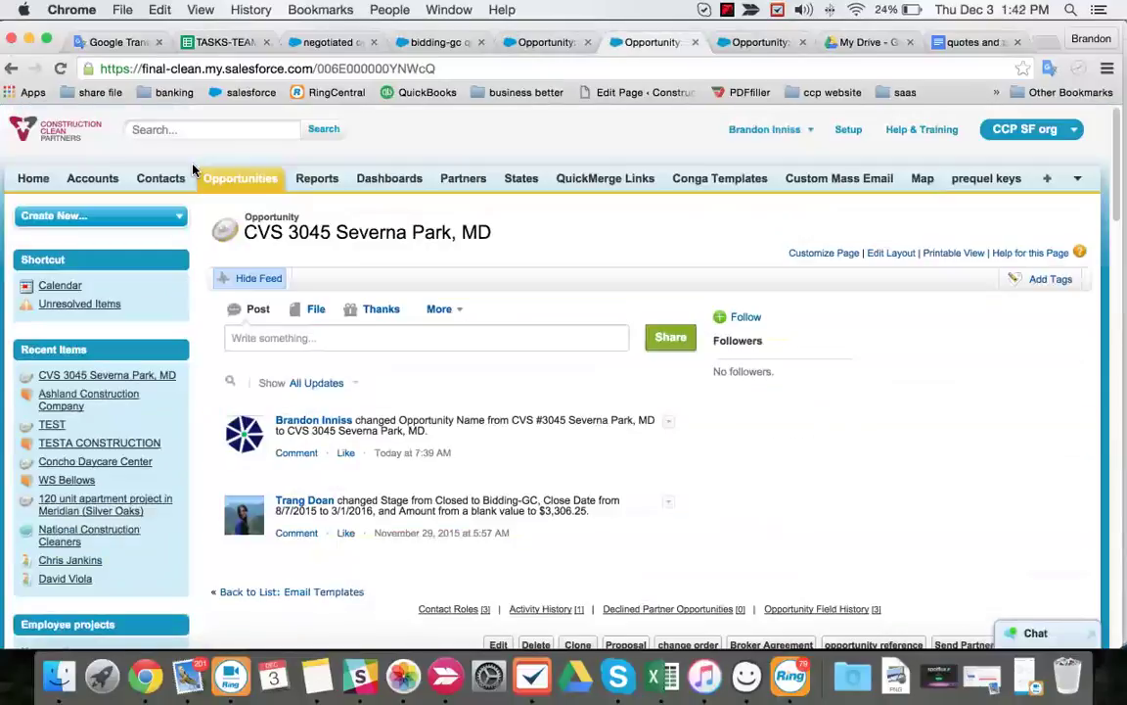
right_click(198, 129)
left_click(252, 225)
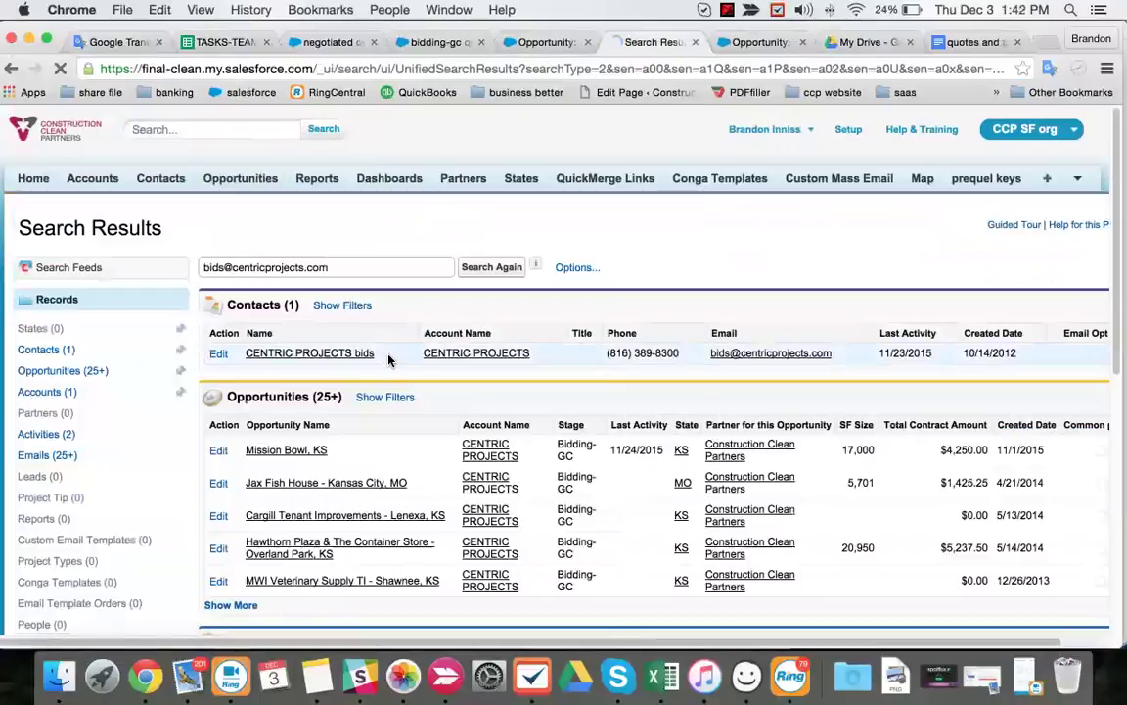
Step: Copy the CENTRIC PROJECTS bids contact name and return to the EdgeConnex contact roles
triple_click(387, 360)
right_click(387, 360)
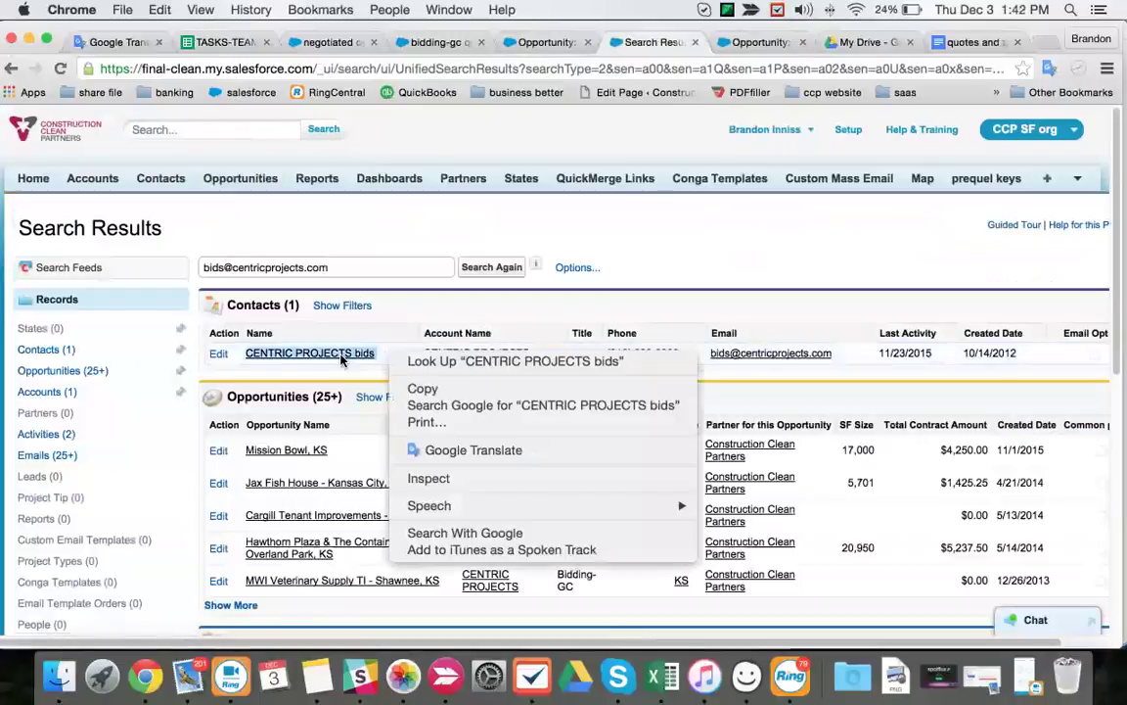
left_click(430, 386)
left_click(546, 42)
scroll(430, 391, "down", 10)
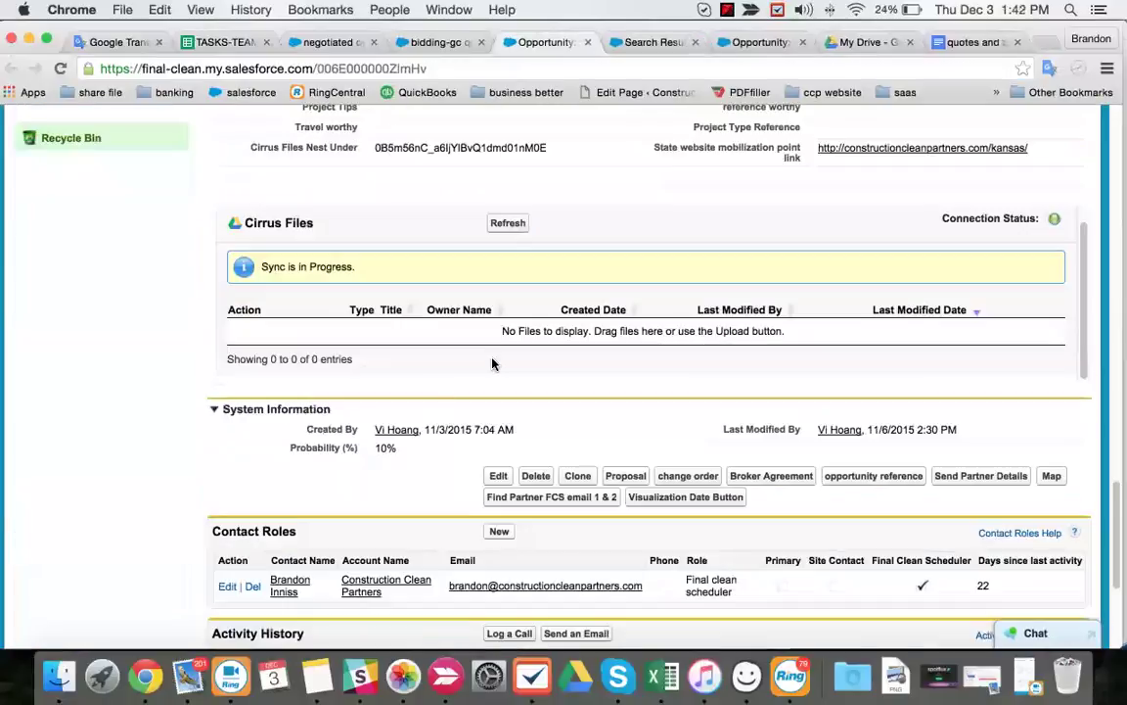
scroll(487, 400, "down", 5)
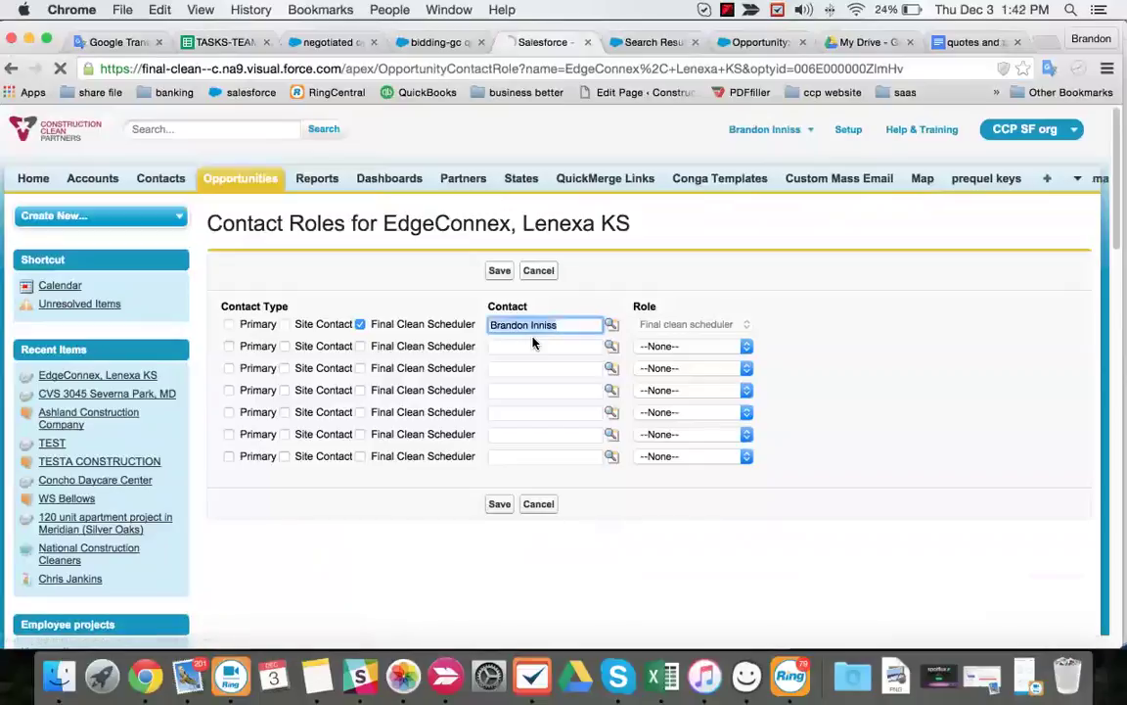
Step: Fill the second contact role slot with the estimator and set its role to Estimating
left_click(518, 348)
key("super+v")
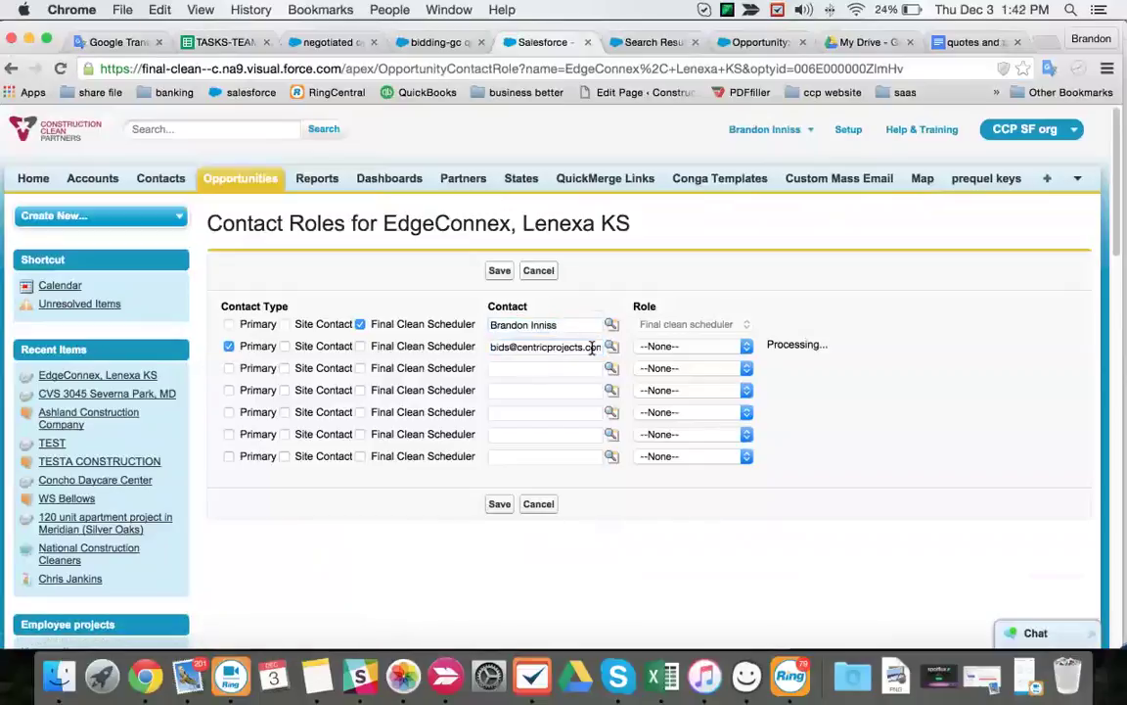
left_click(685, 387)
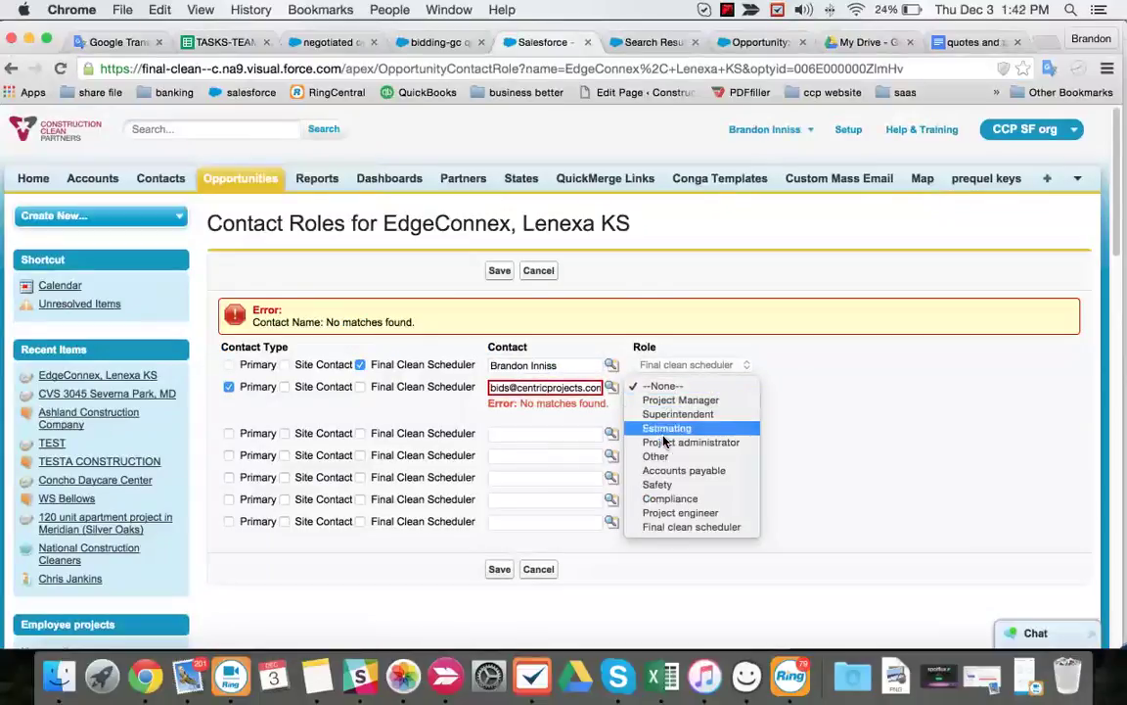
left_click(665, 428)
Step: Replace the second contact with the Centric Projects bids contact name and save the contact roles
left_click(653, 42)
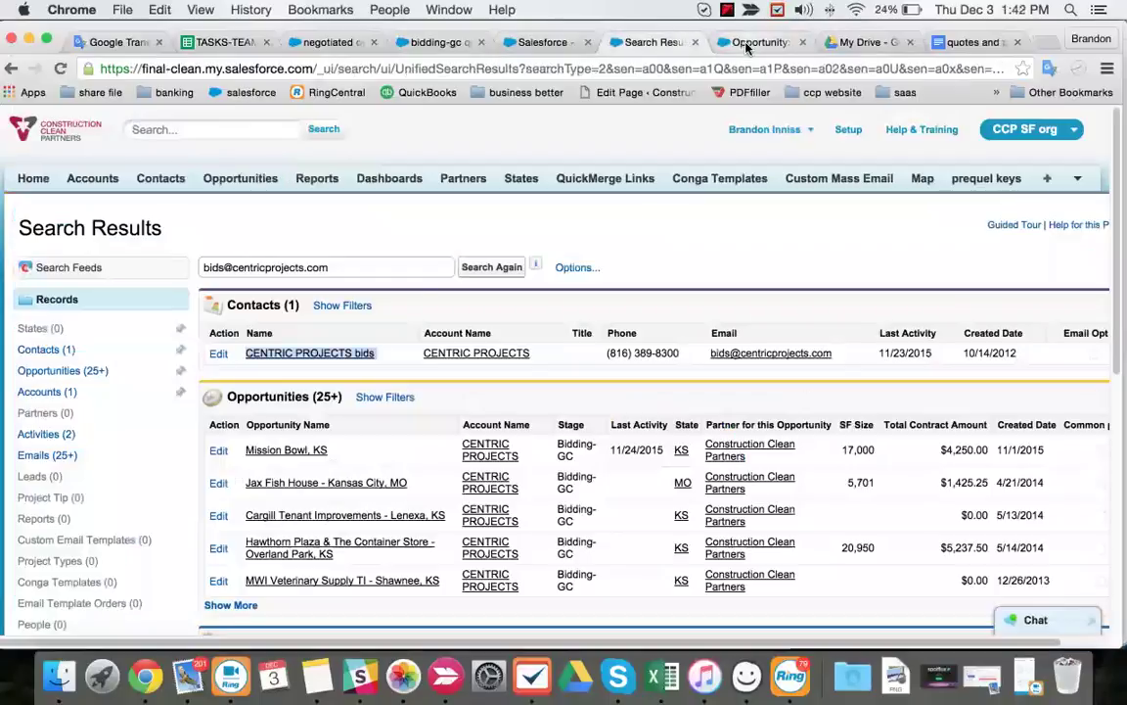
left_click(543, 42)
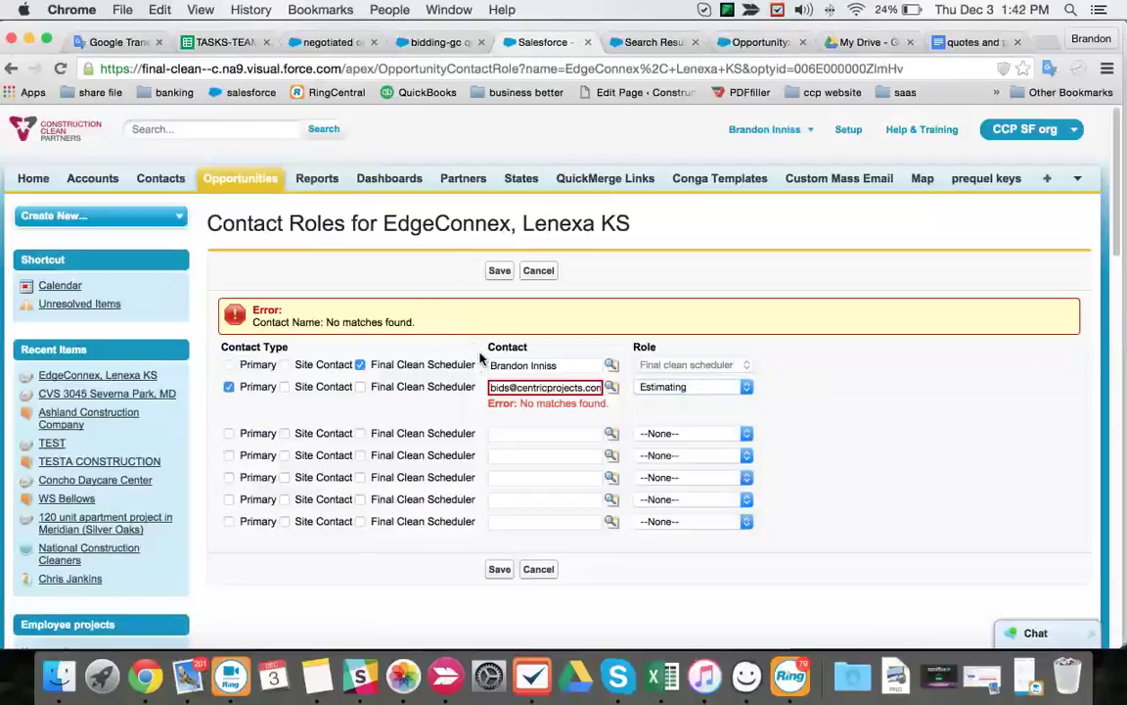
left_click(503, 388)
key("super+v")
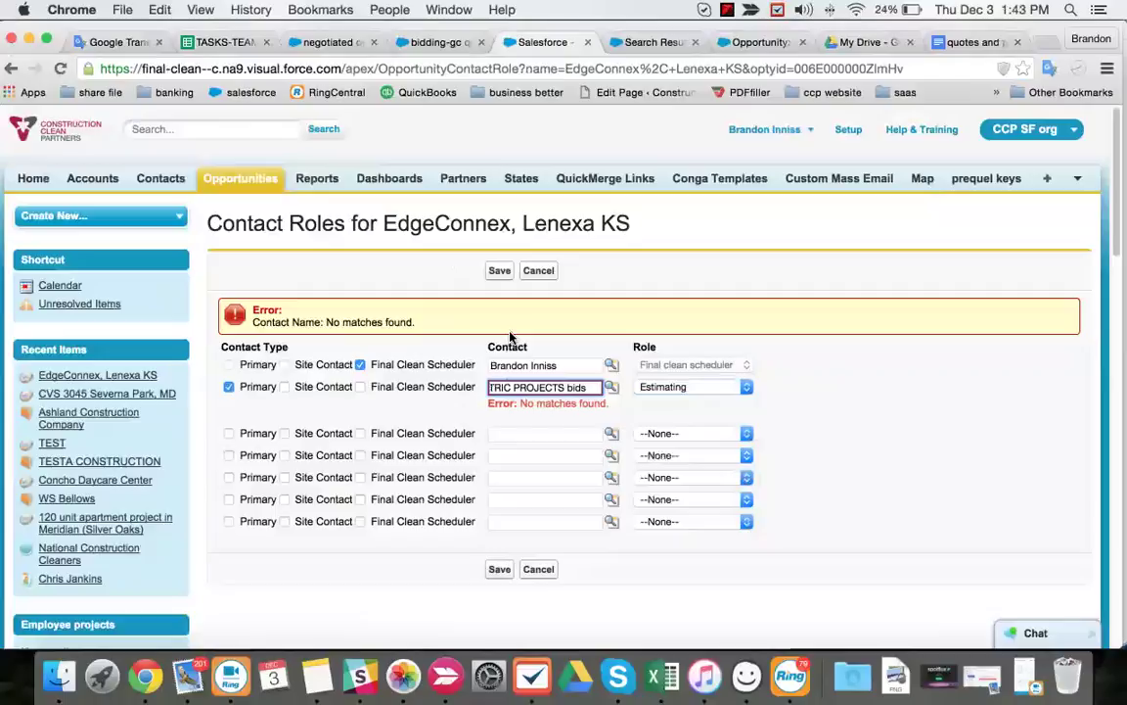
left_click(499, 270)
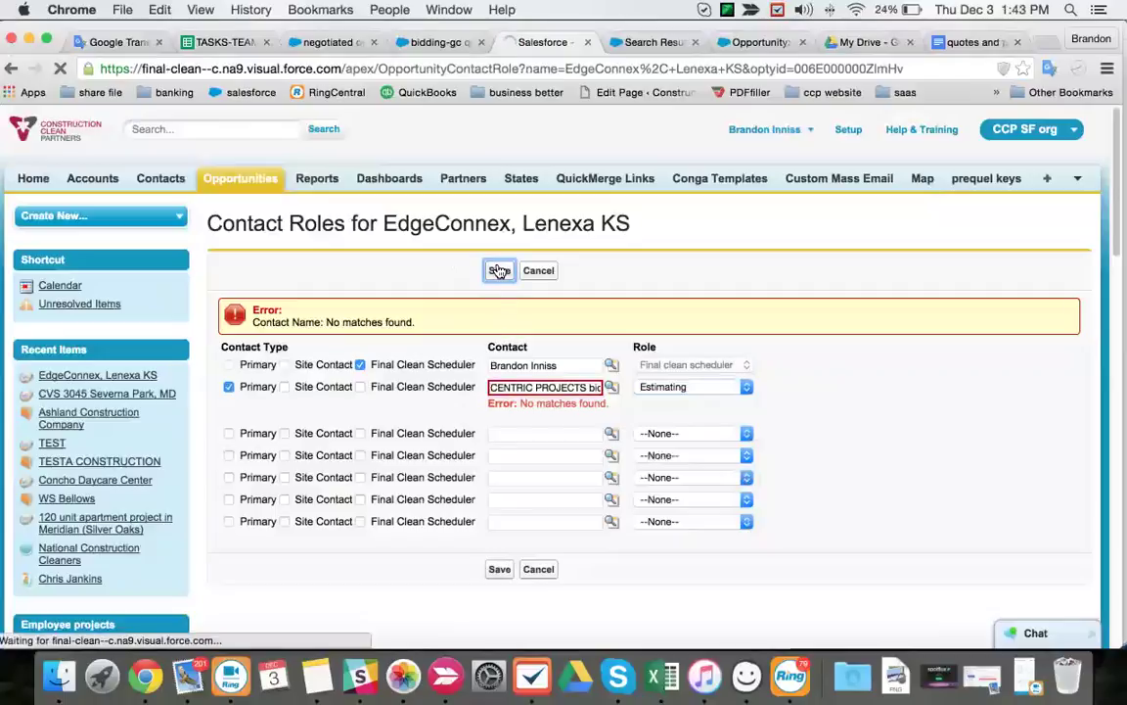
left_click(651, 42)
Step: Close the search results tab and save 12/3/2015 as the CVS Estimate Quote date
left_click(696, 43)
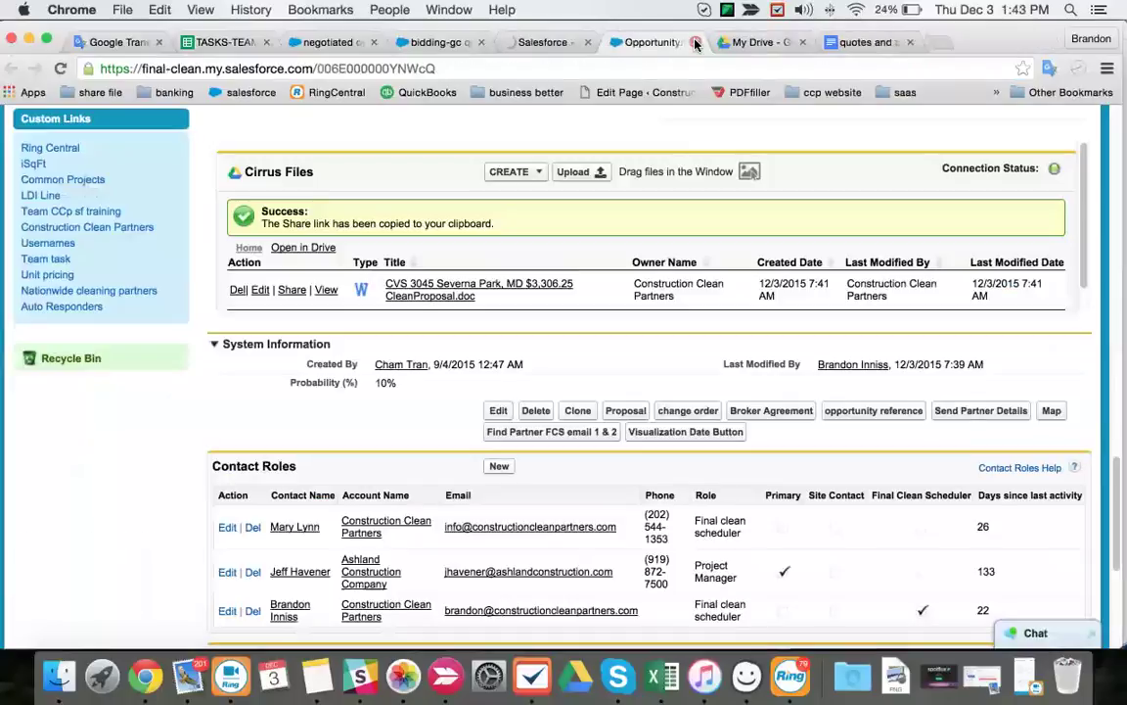
scroll(714, 228, "up", 10)
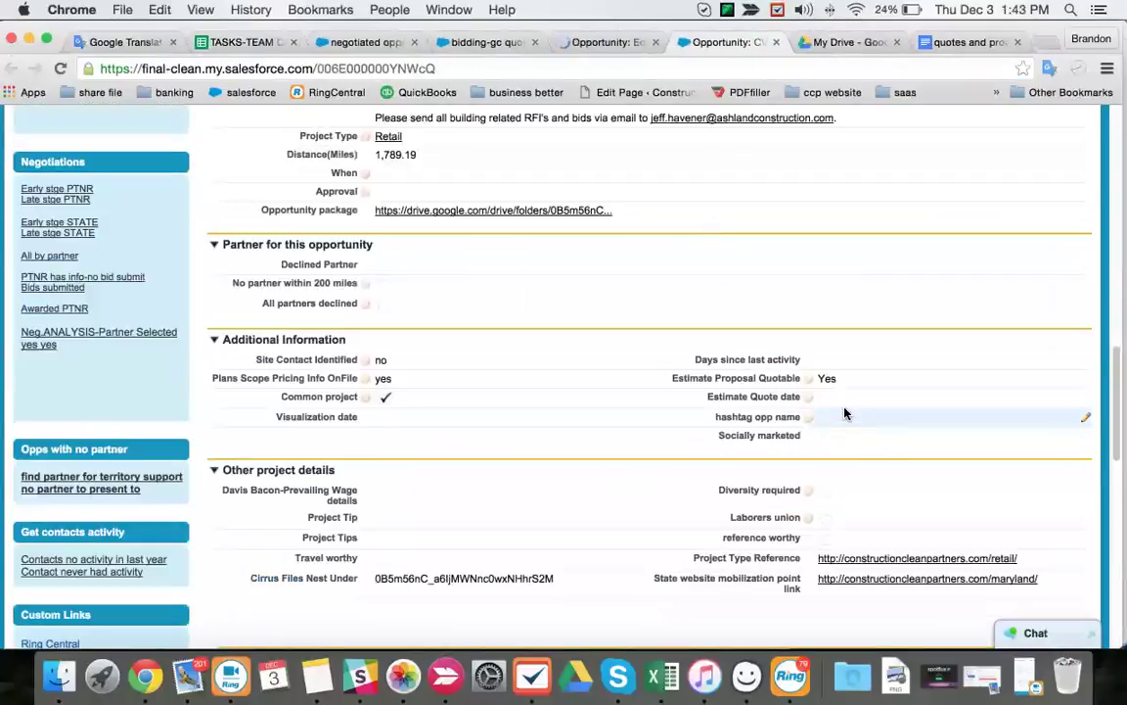
double_click(840, 397)
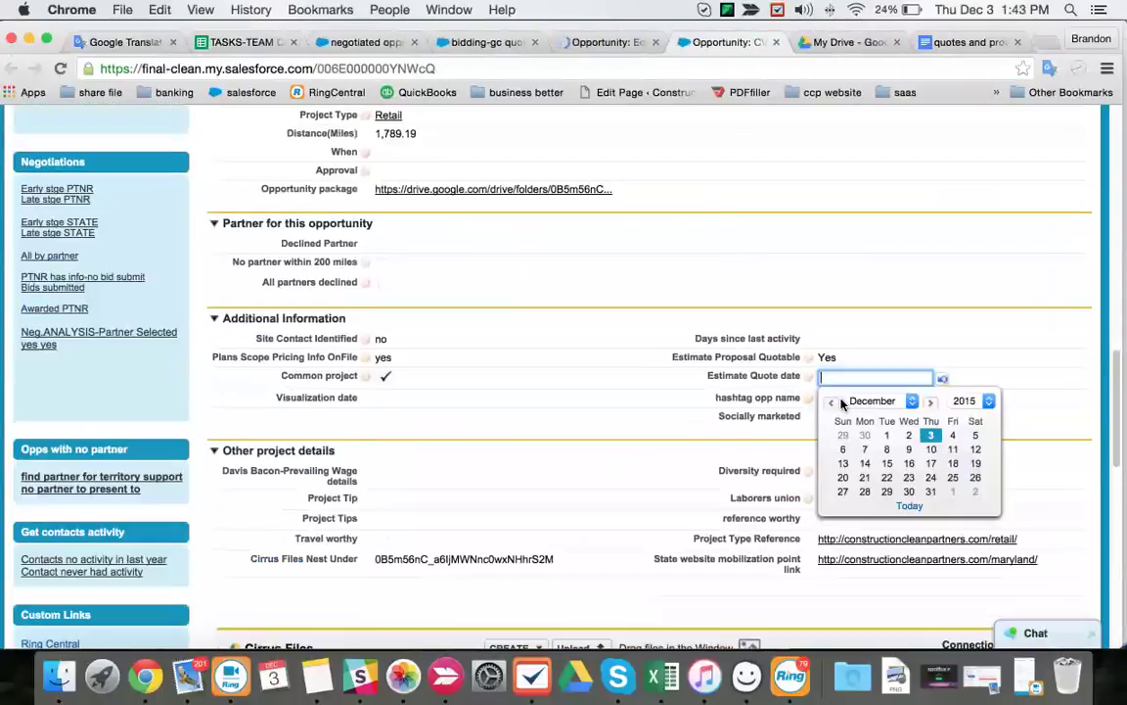
left_click(909, 508)
scroll(616, 450, "down", 5)
left_click(500, 624)
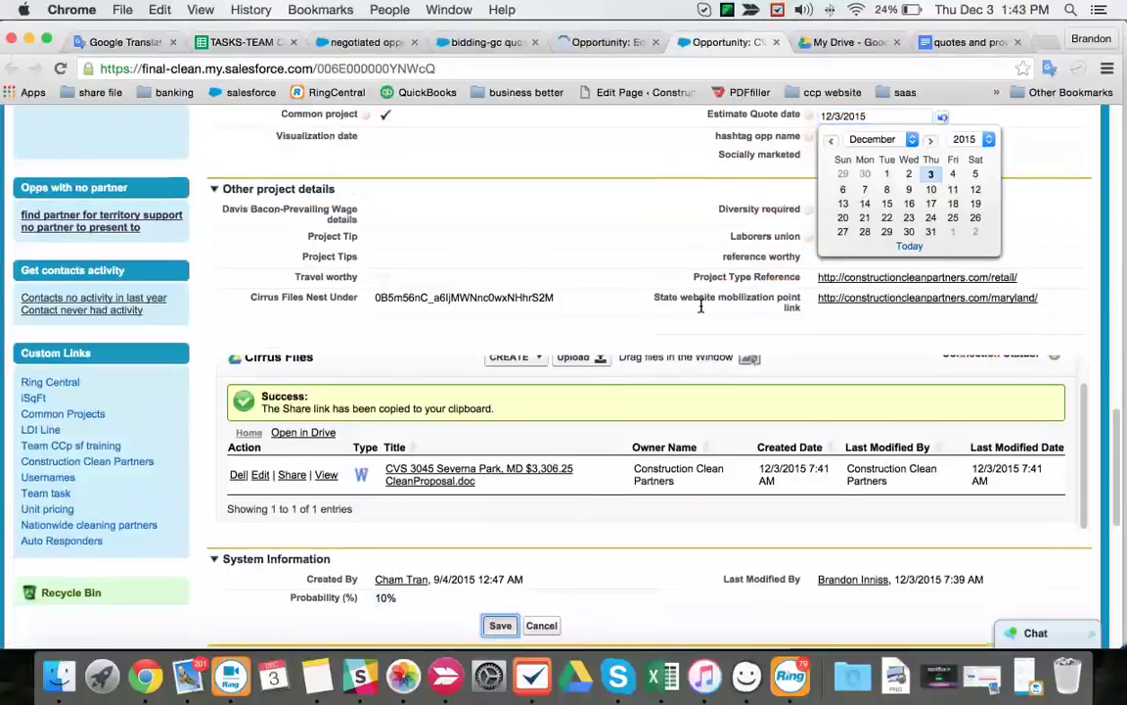
Step: Switch to the EdgeConnex, Lenexa KS opportunity and look over its page
left_click(587, 47)
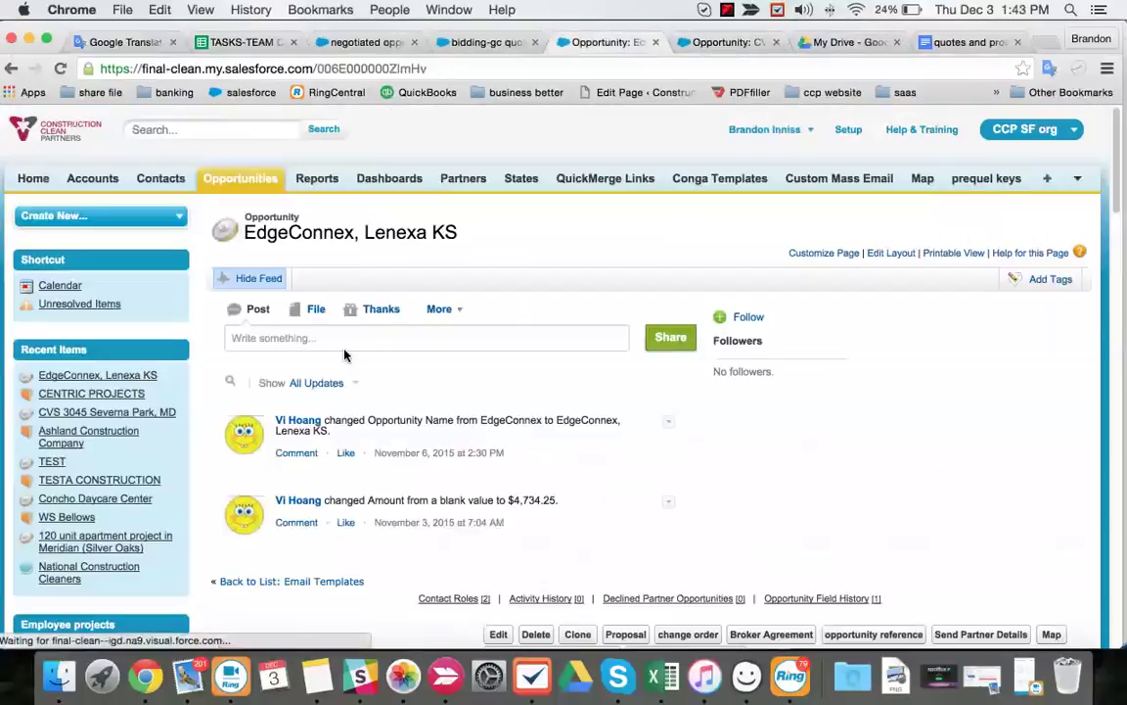
scroll(544, 368, "down", 9)
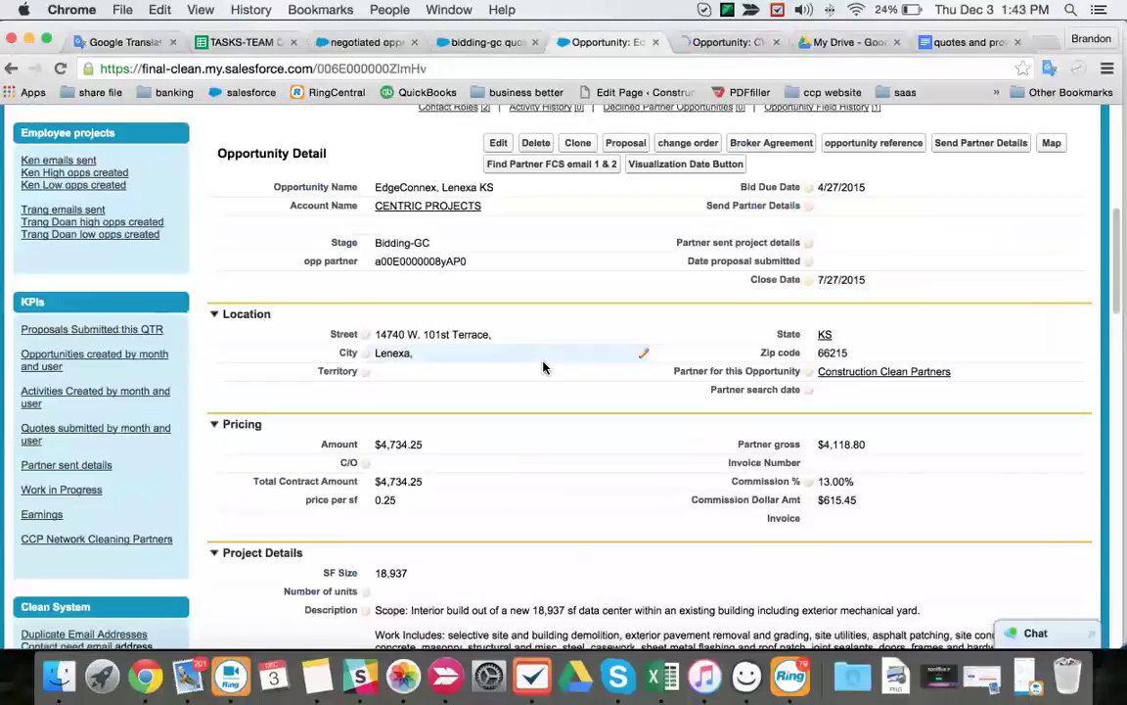
scroll(544, 368, "down", 15)
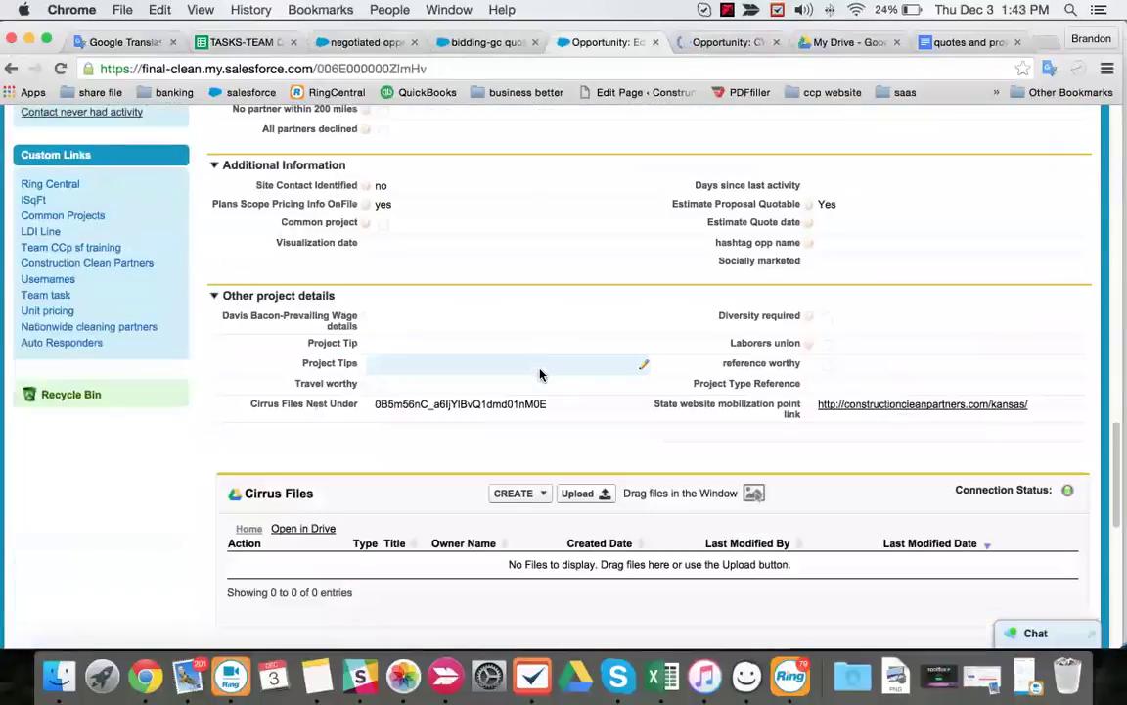
scroll(539, 374, "down", 10)
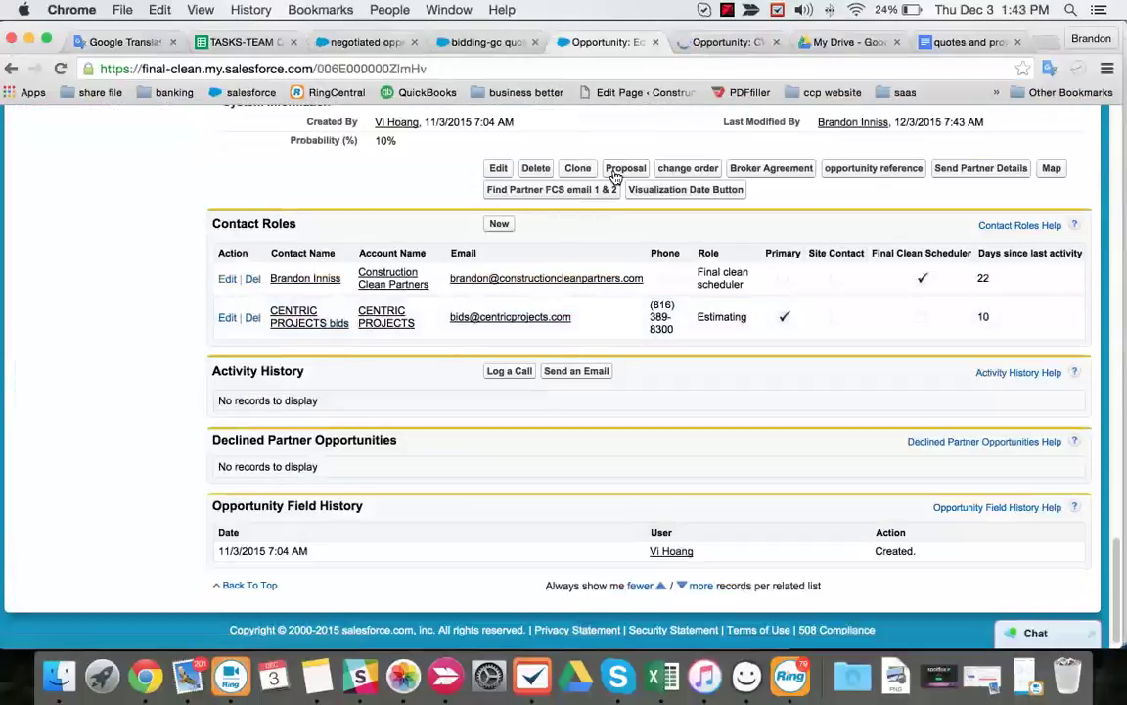
scroll(620, 290, "up", 20)
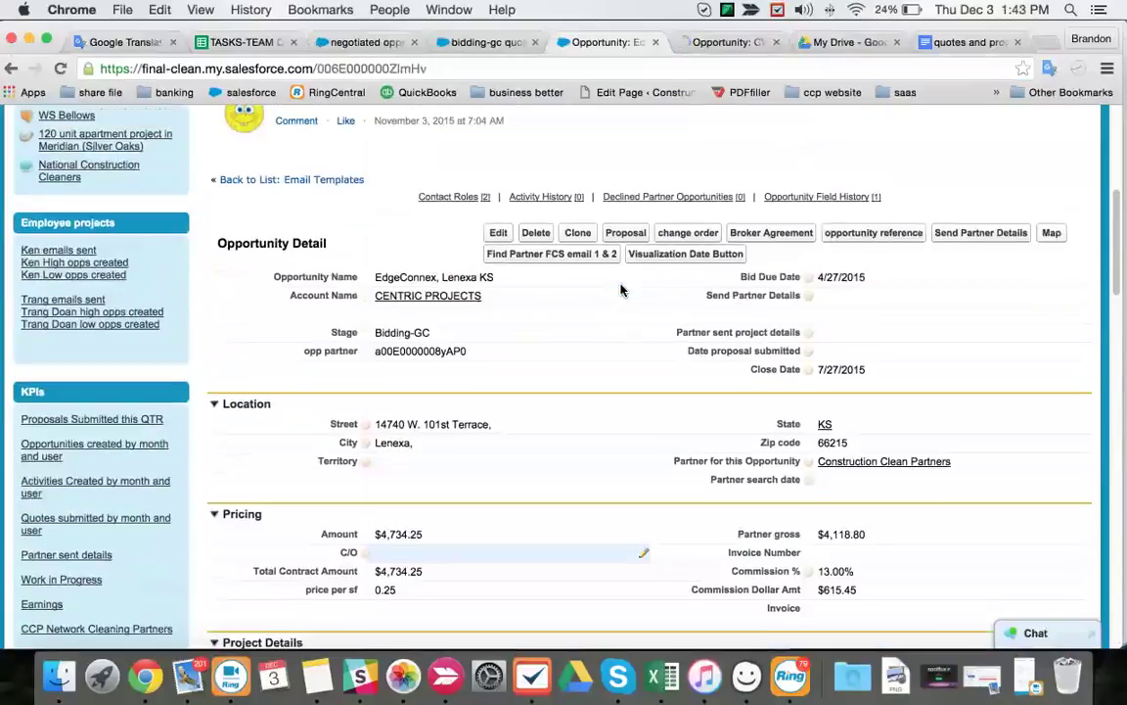
Step: Run a Proposal merge to Google Docs for EdgeConnex, Lenexa KS using the company Google account
left_click(629, 232)
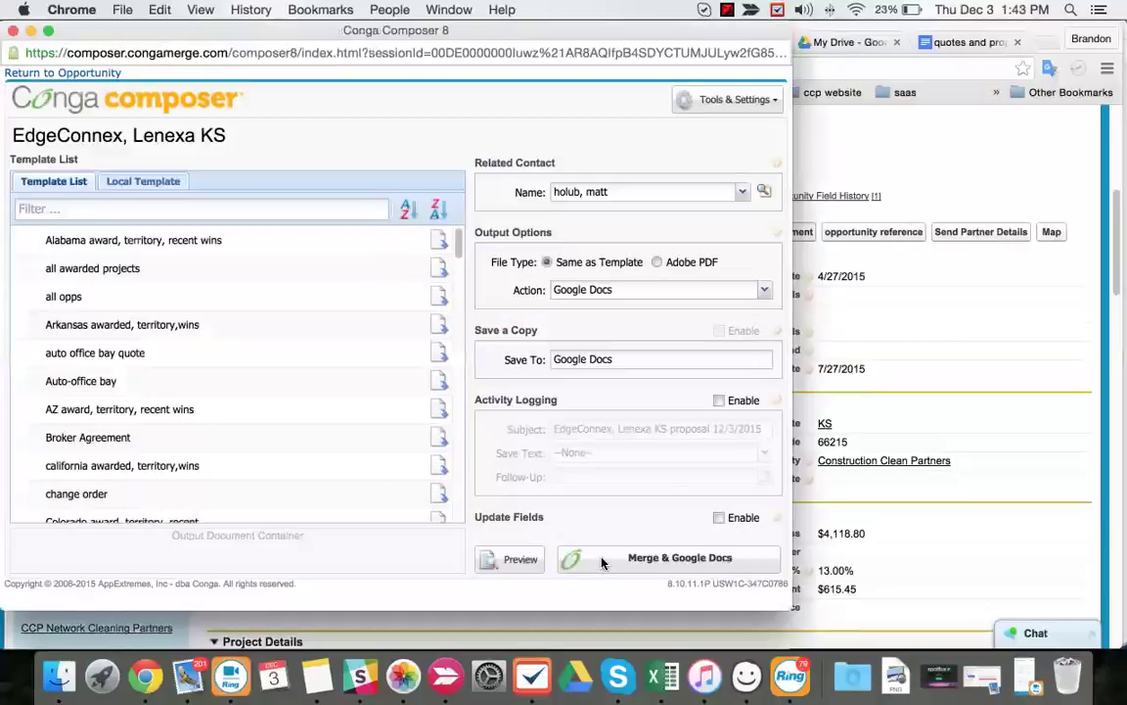
left_click(604, 562)
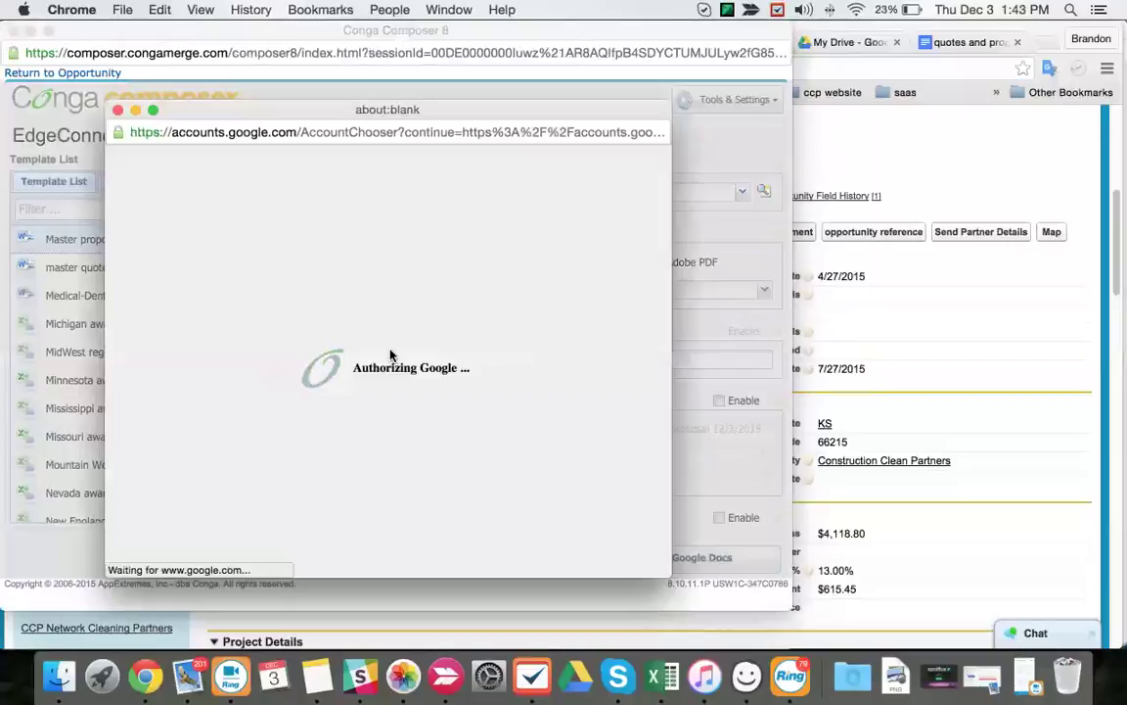
left_click(385, 343)
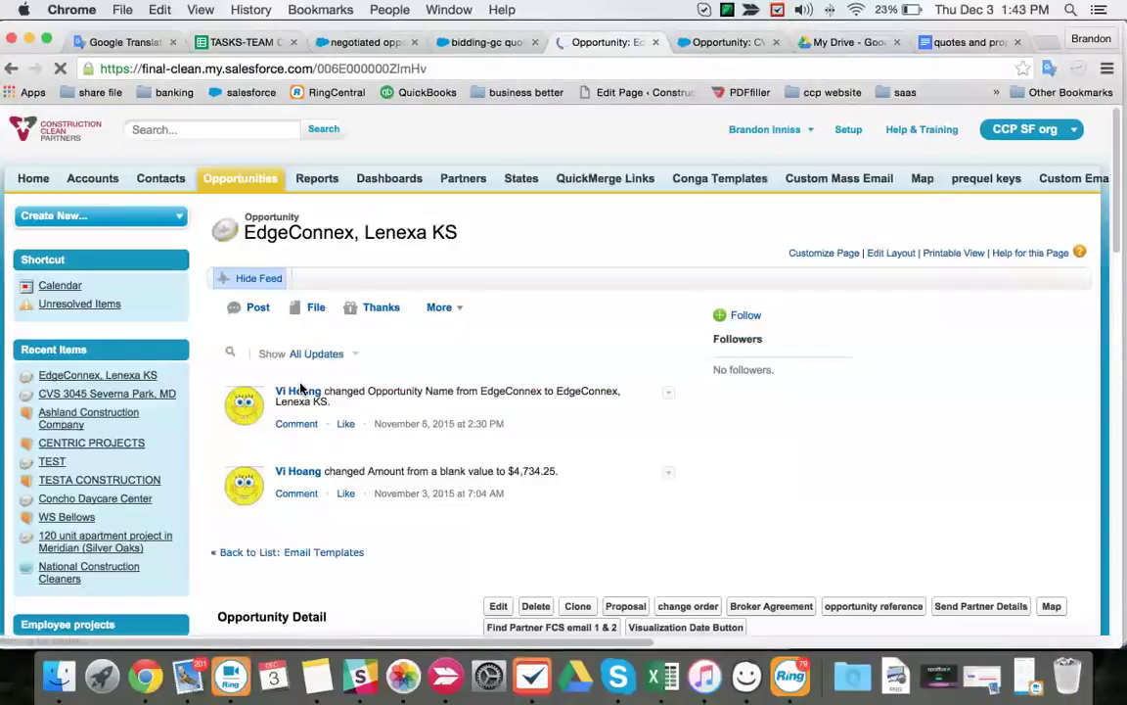
Step: Close the CVS opportunity tab to return to the EdgeConnex, Lenexa KS opportunity
scroll(517, 391, "down", 15)
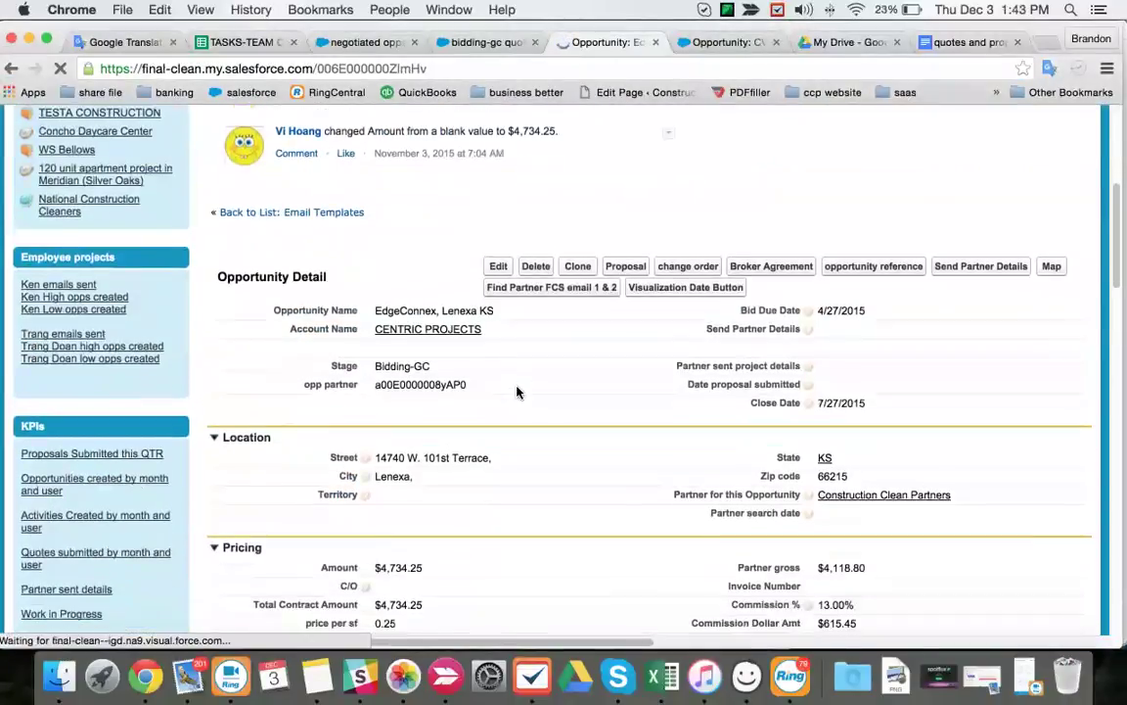
scroll(517, 392, "down", 5)
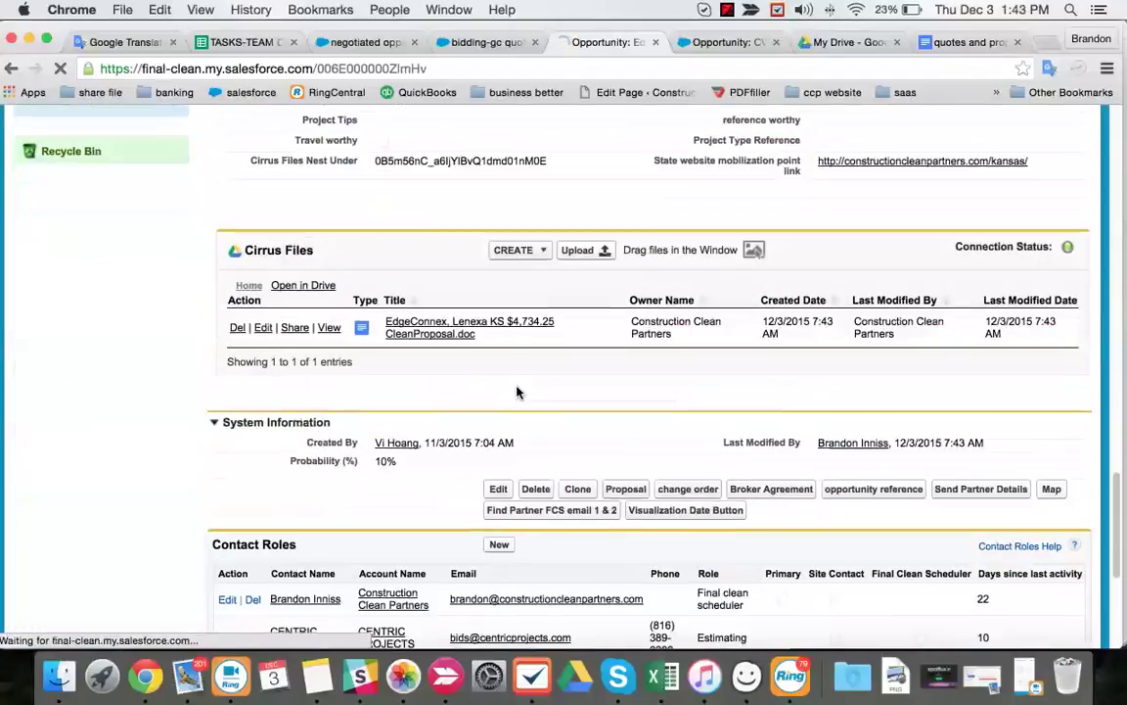
left_click(773, 42)
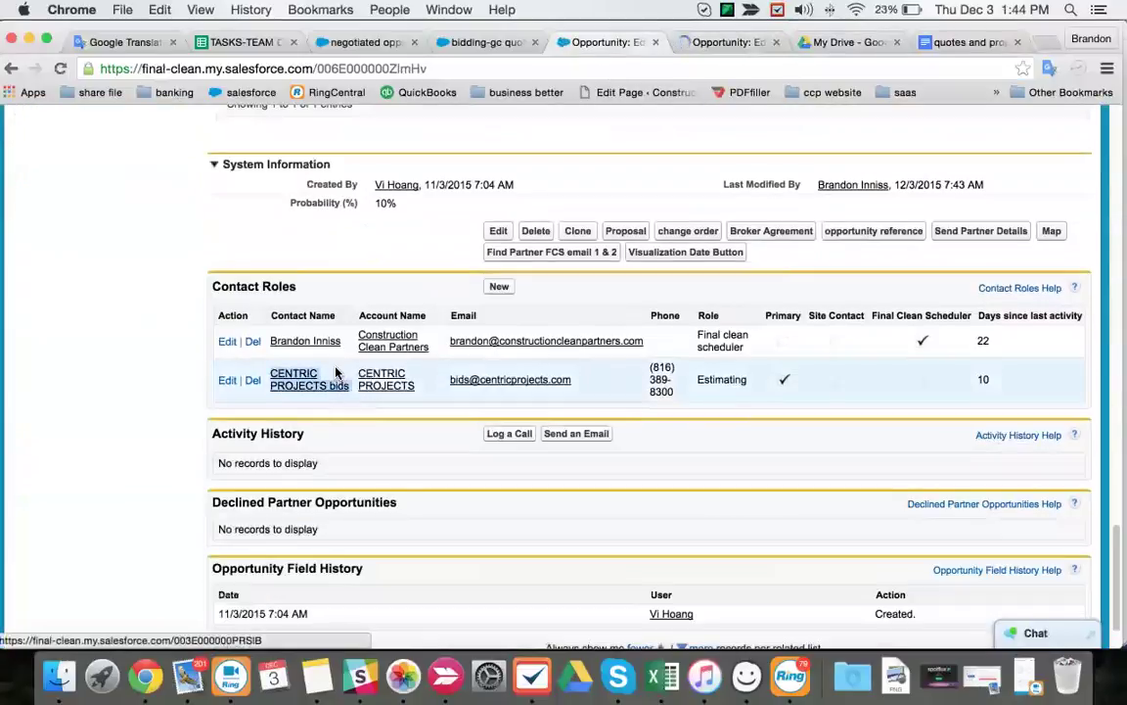
Step: Copy the CENTRIC PROJECTS bids contact name and start Send an Email from Activity History
right_click(336, 373)
left_click(370, 402)
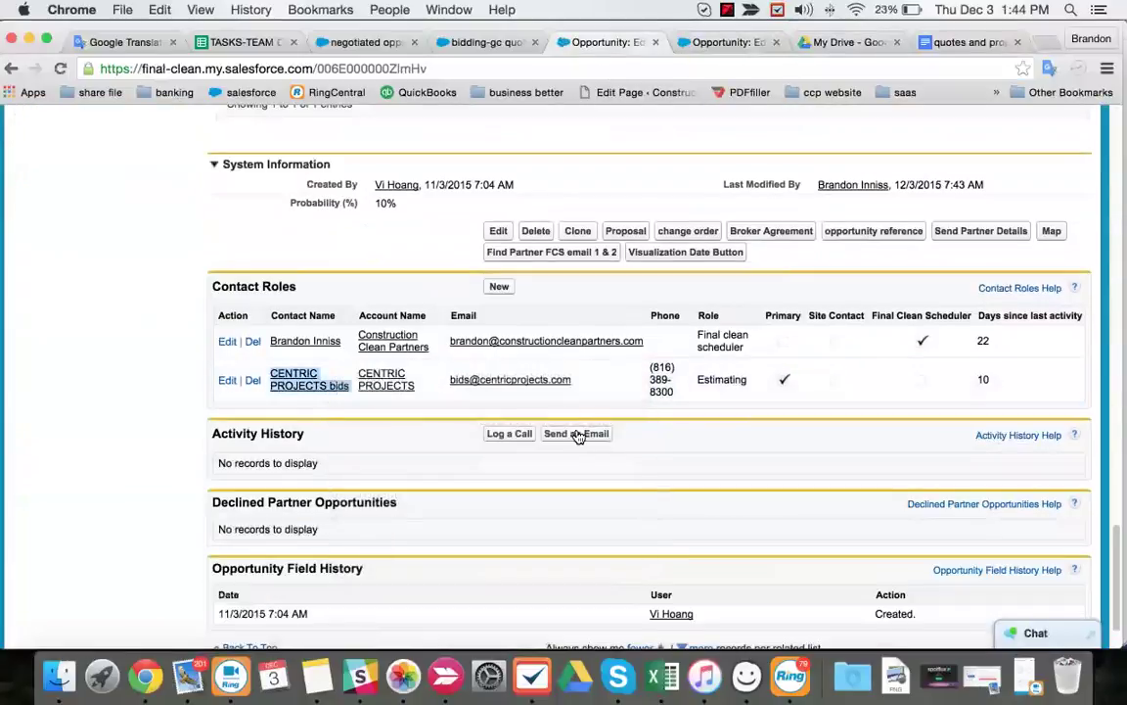
left_click(577, 433)
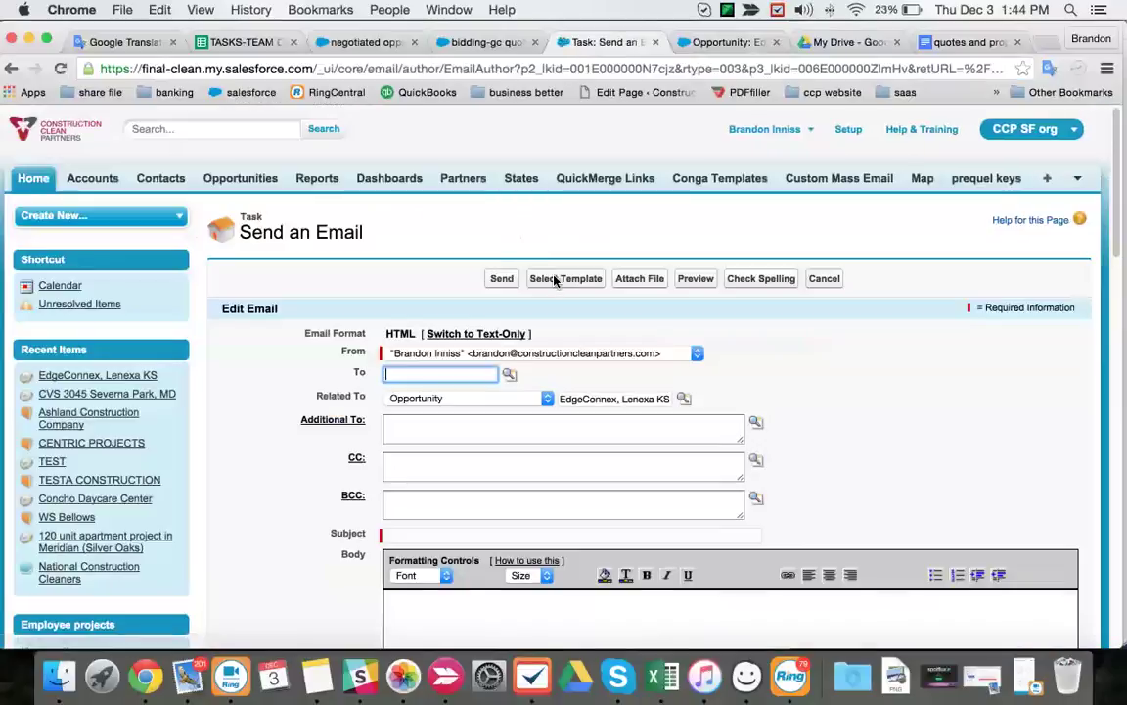
Step: Apply a Quotes email template and copy the EdgeConnex proposal's Cirrus Files share link
left_click(554, 280)
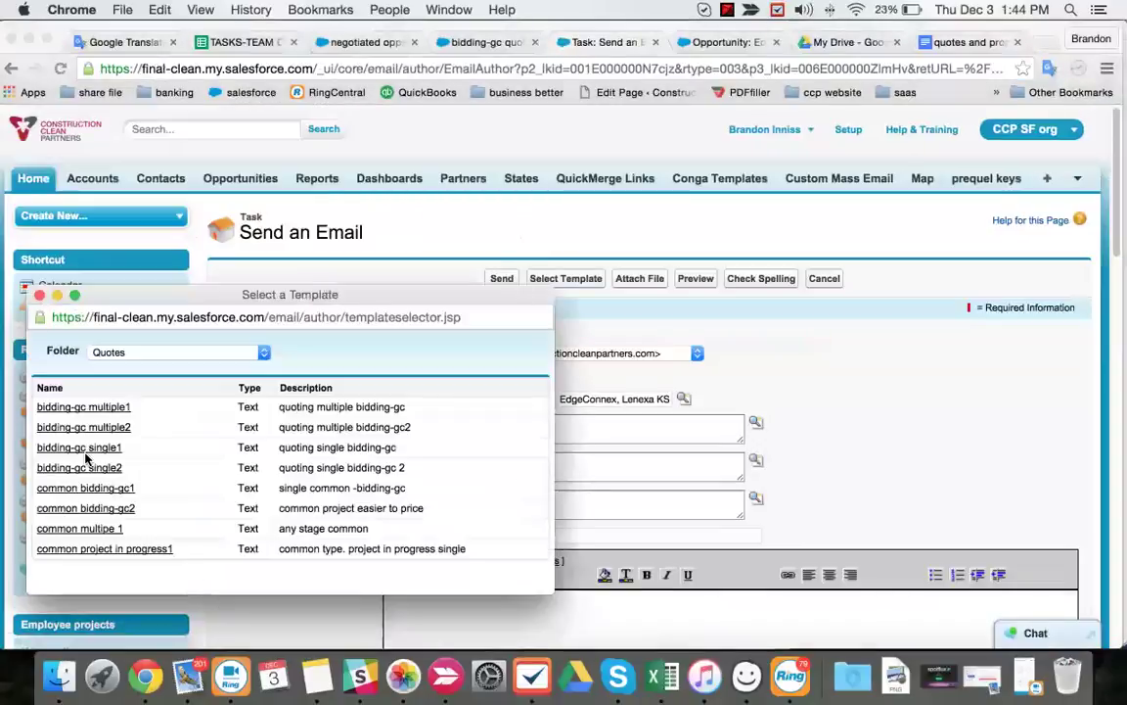
left_click(84, 451)
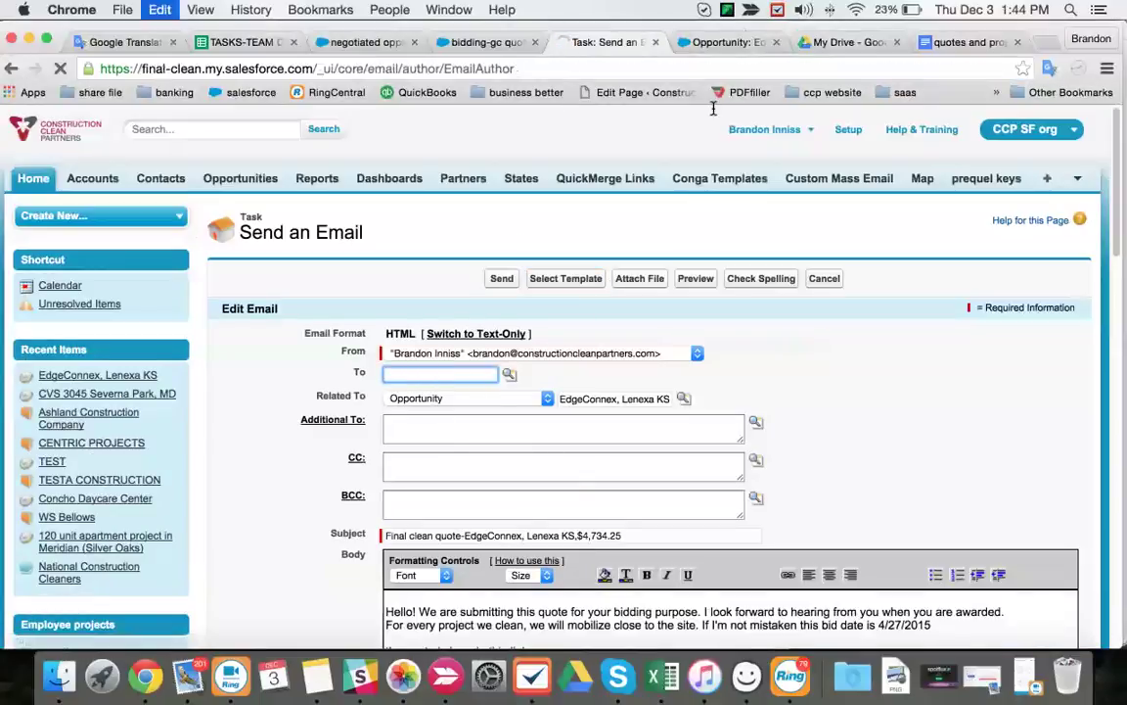
left_click(724, 42)
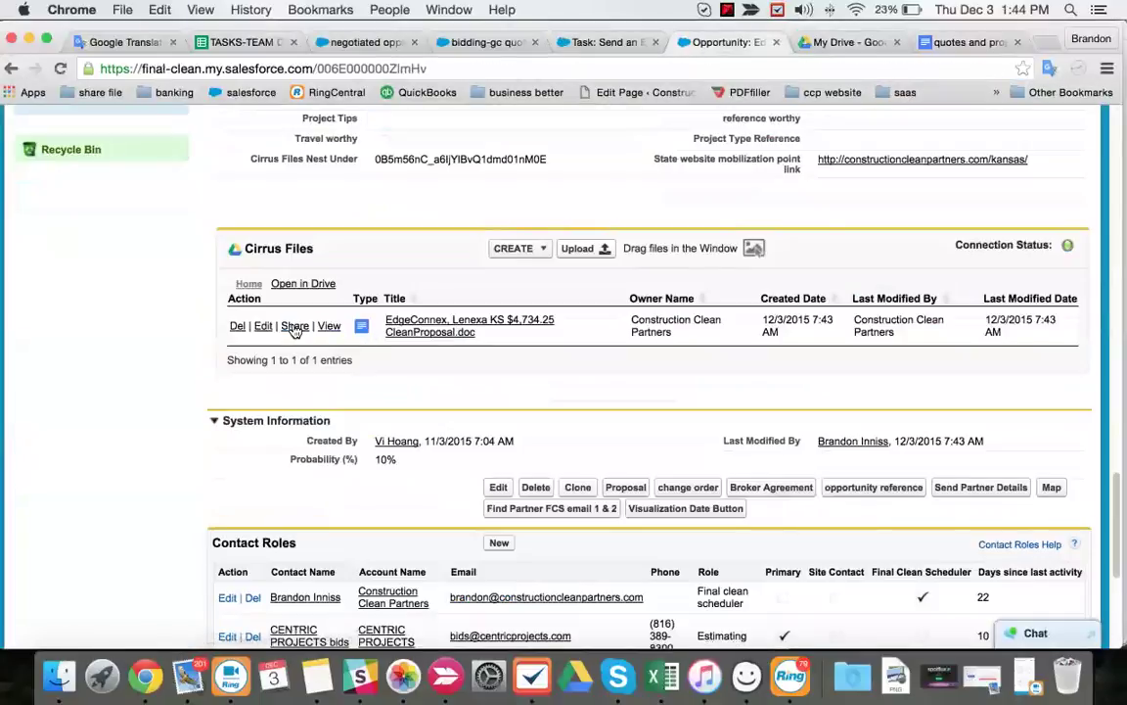
left_click(294, 327)
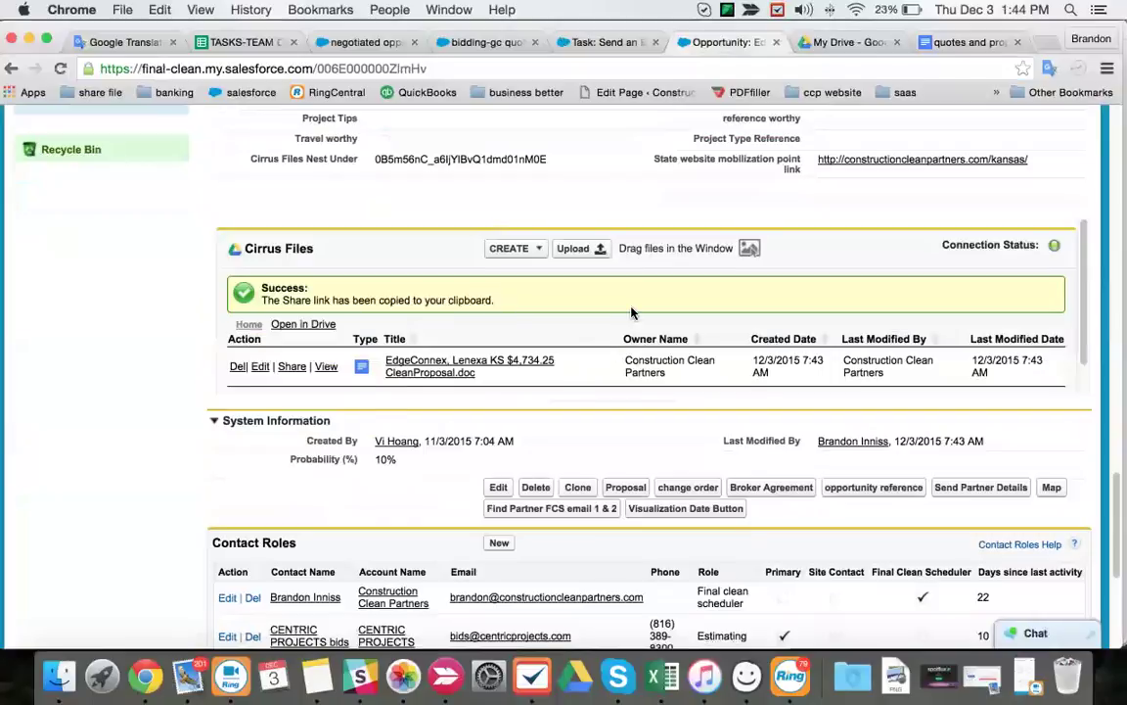
left_click(592, 39)
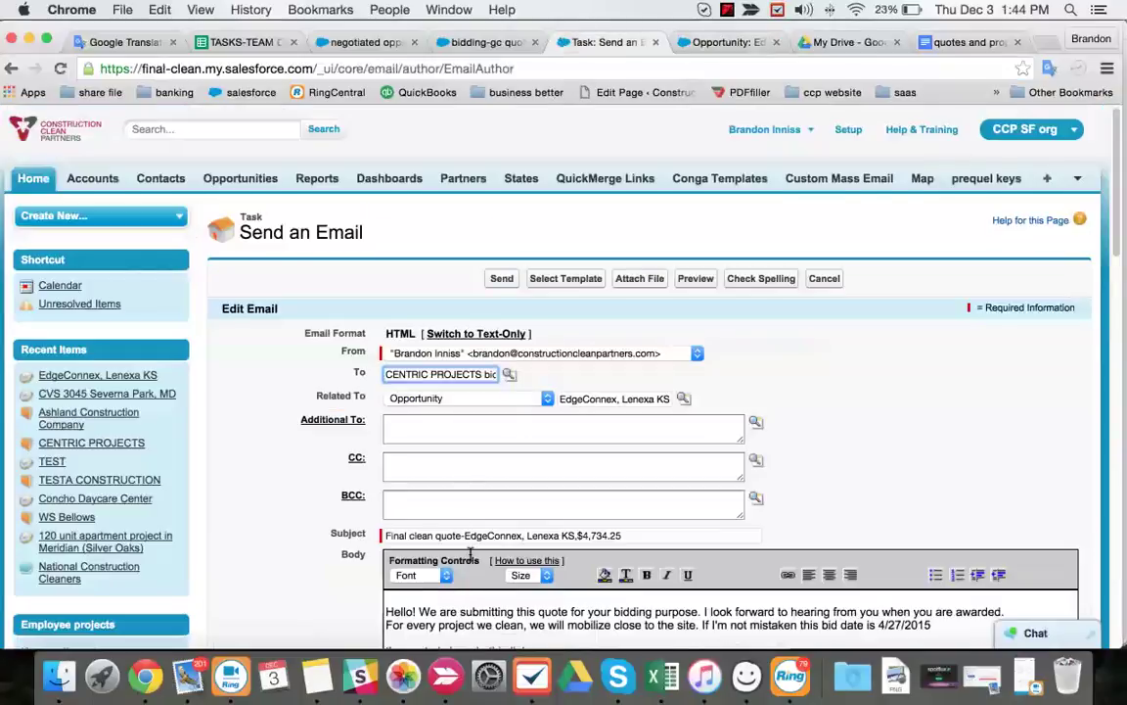
Step: Hyperlink the body line "the quote is here in this link" to the proposal share URL
scroll(470, 553, "down", 4)
triple_click(451, 475)
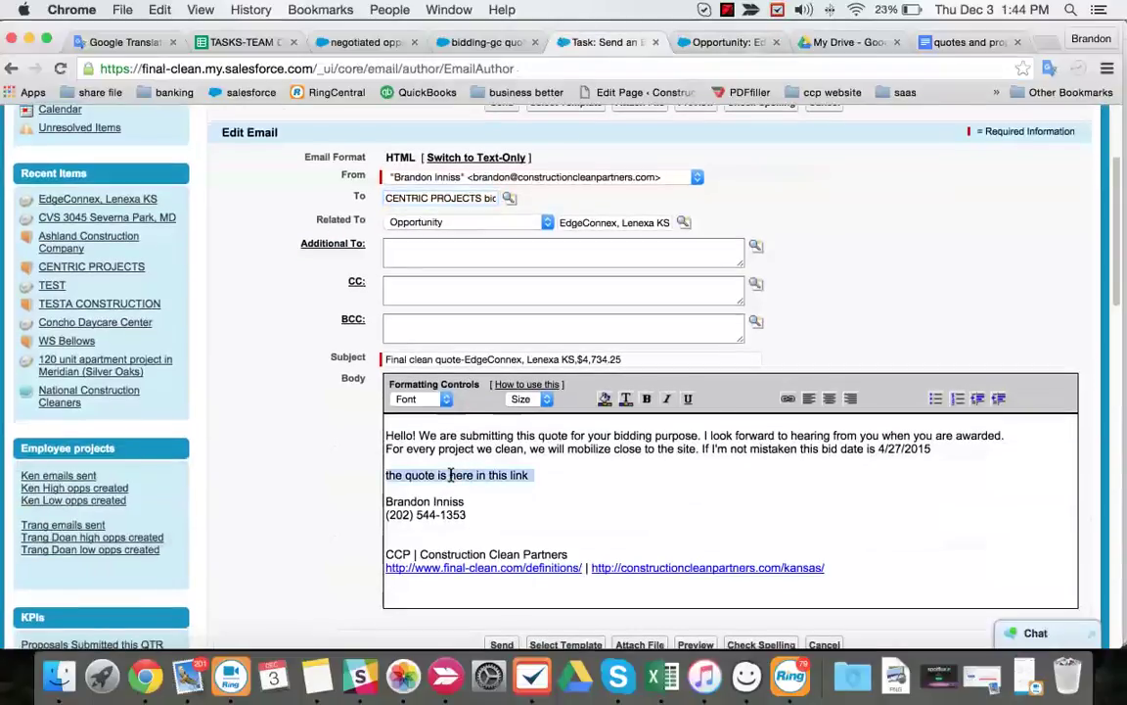
left_click(788, 399)
key("ctrl+v")
left_click(684, 272)
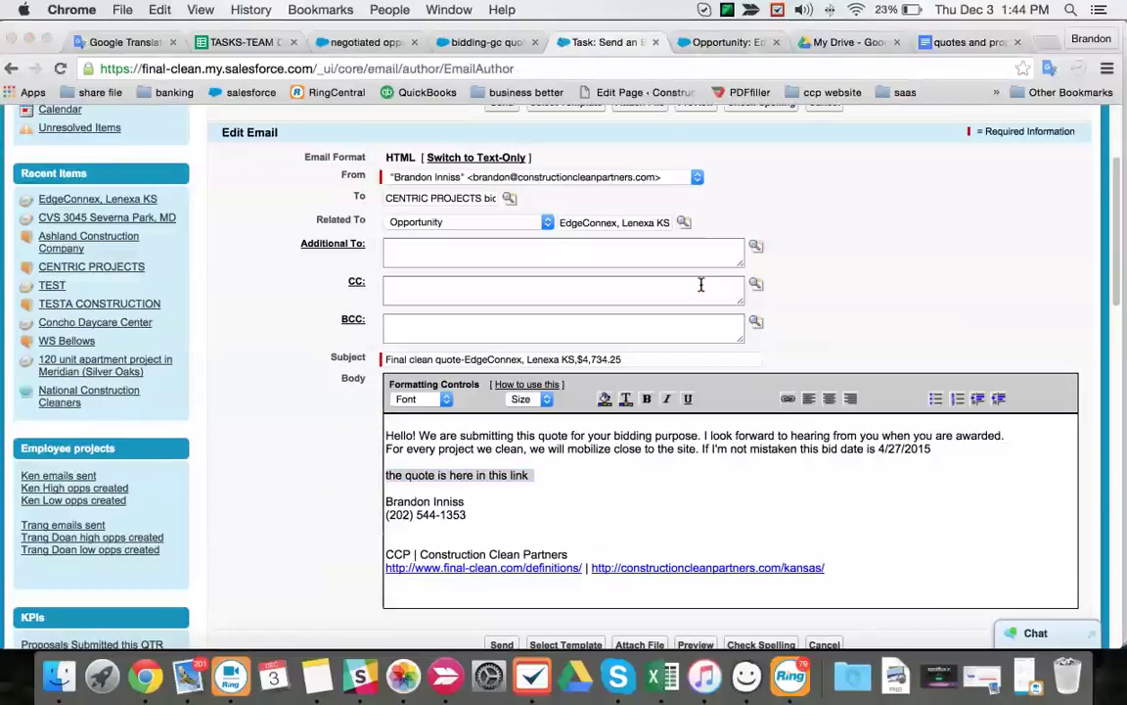
scroll(453, 246, "up", 5)
scroll(453, 246, "down", 1)
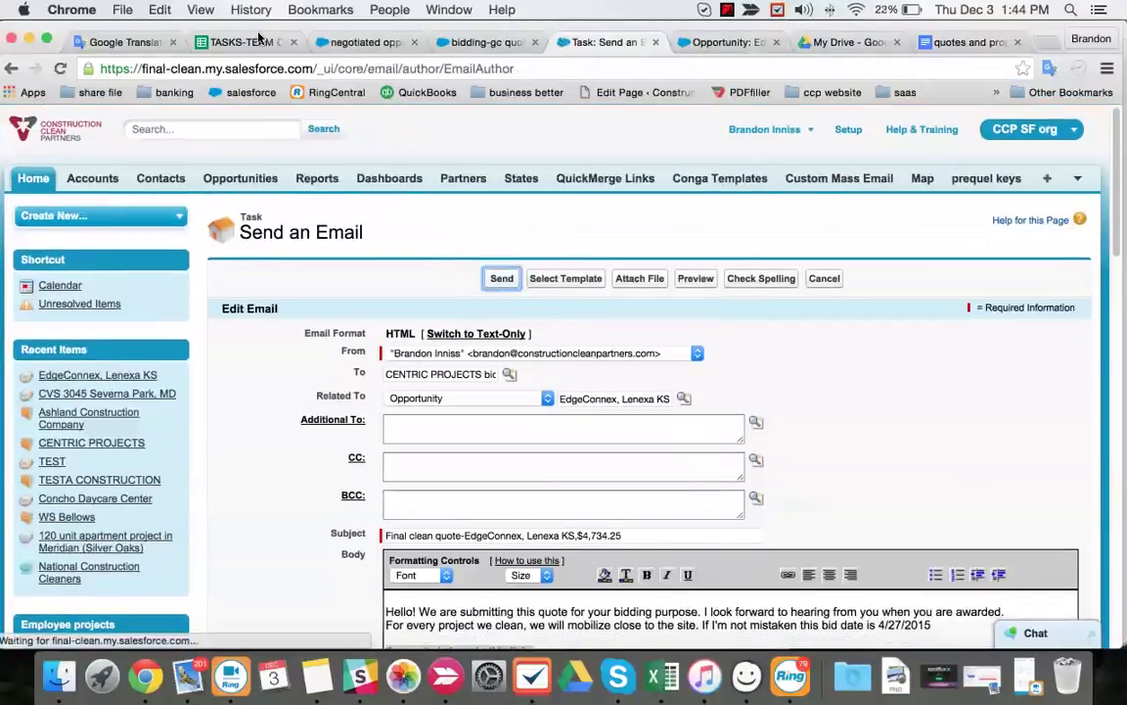